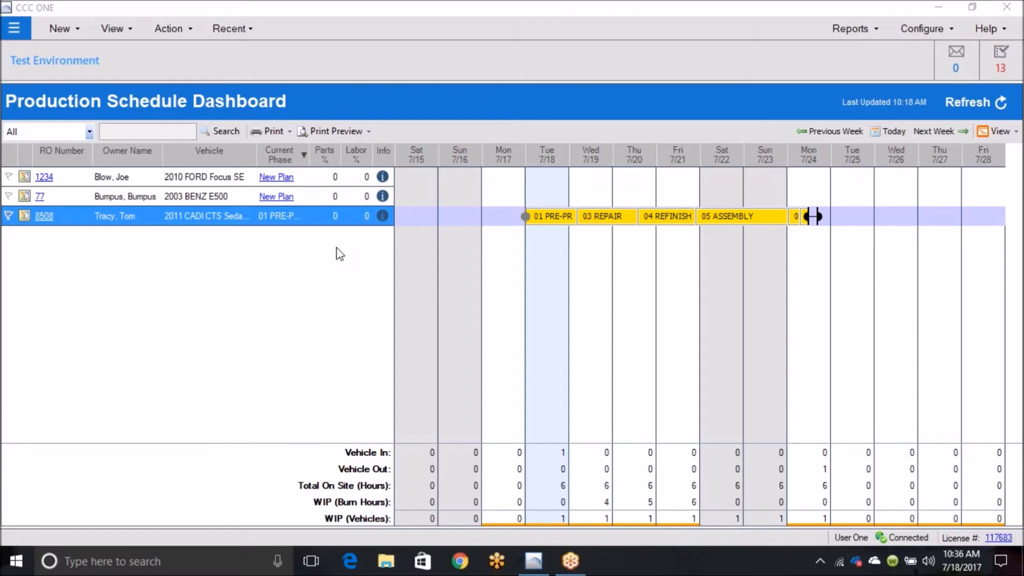
# Step: Open the Production Schedule dashboard
pyautogui.click(16, 33)
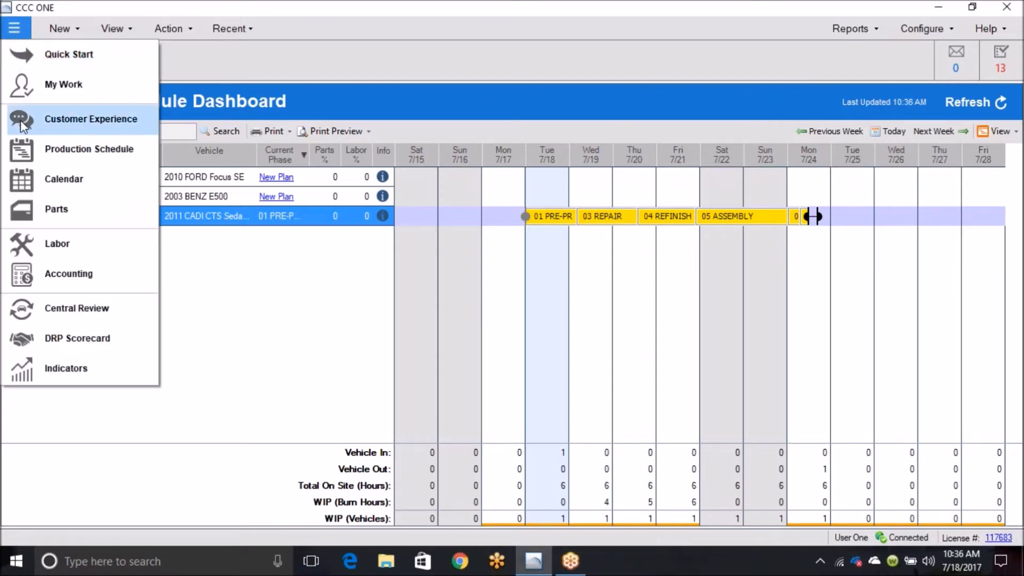
pyautogui.click(34, 146)
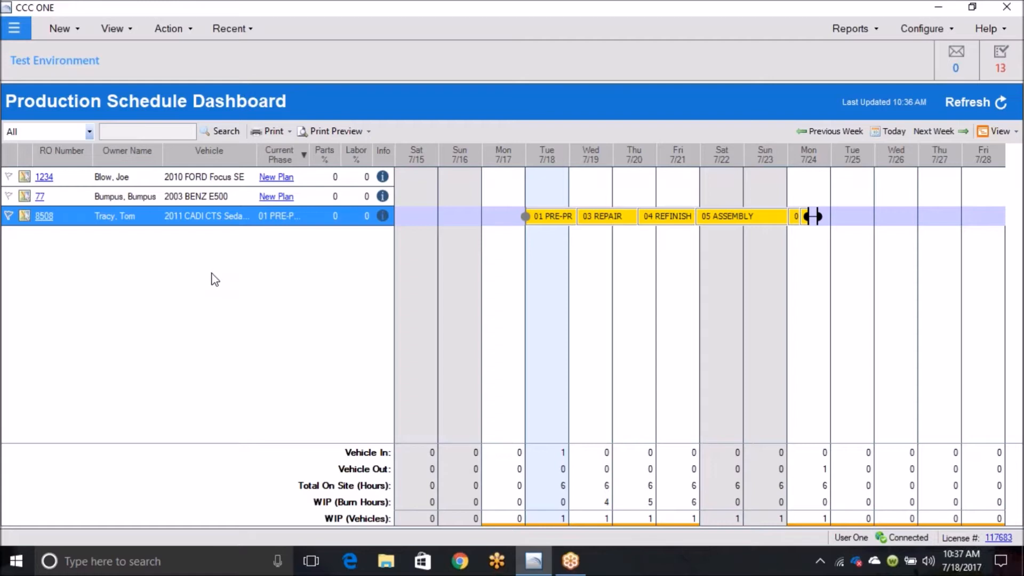
# Step: Look up the full list of training topics in the program's help, and close the help window
pyautogui.click(1000, 35)
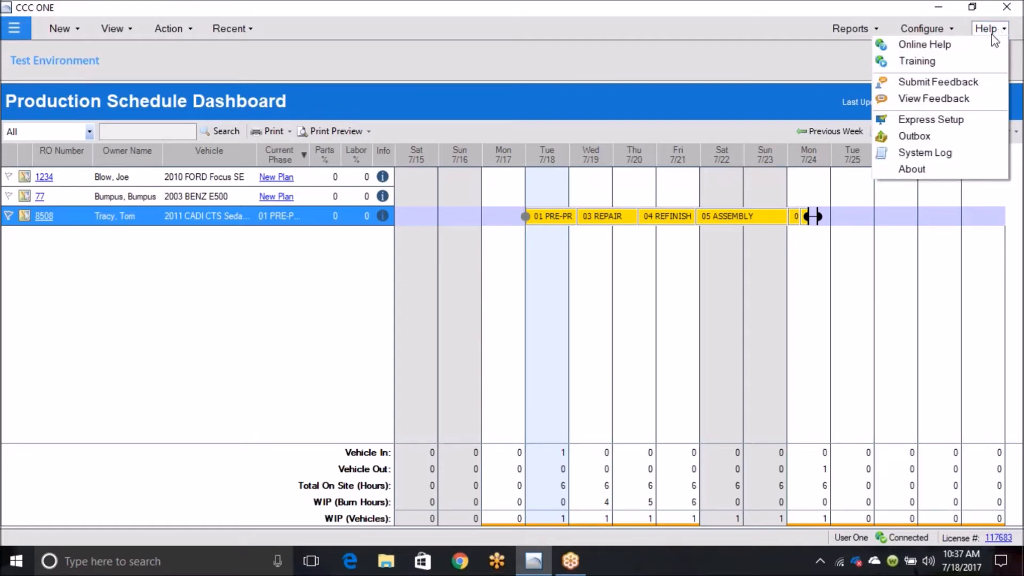
pyautogui.click(918, 62)
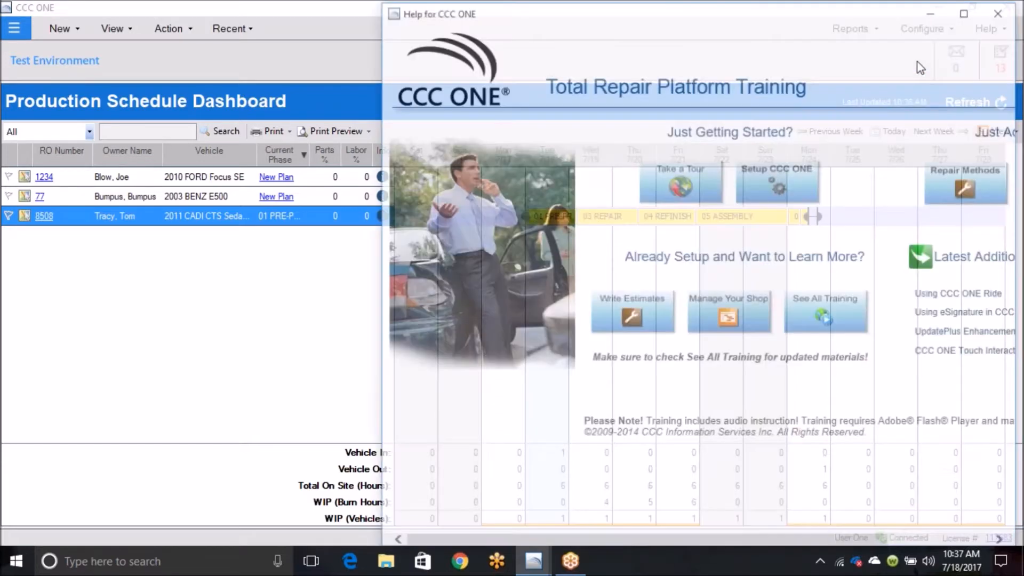
pyautogui.click(825, 315)
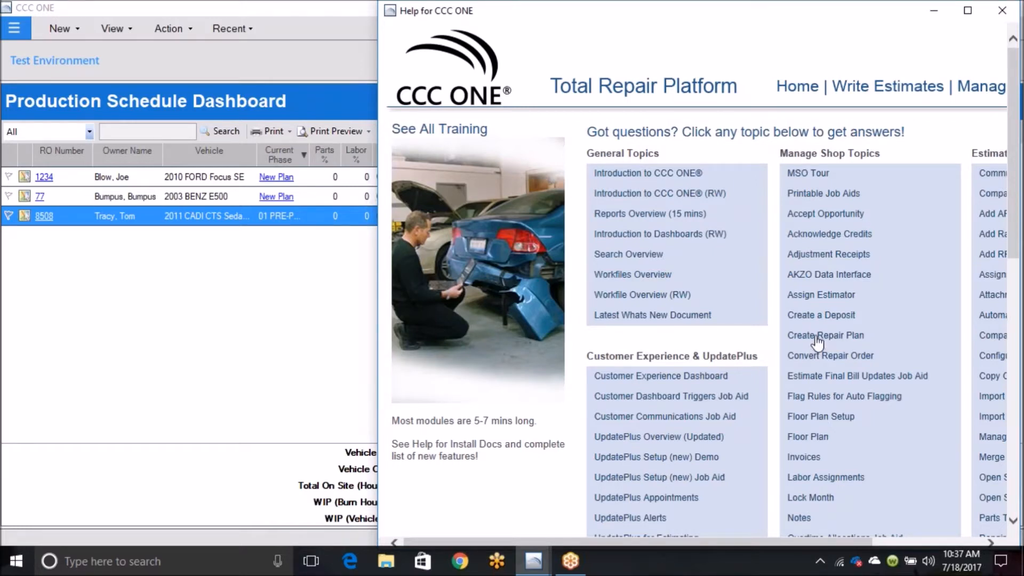
pyautogui.click(1004, 13)
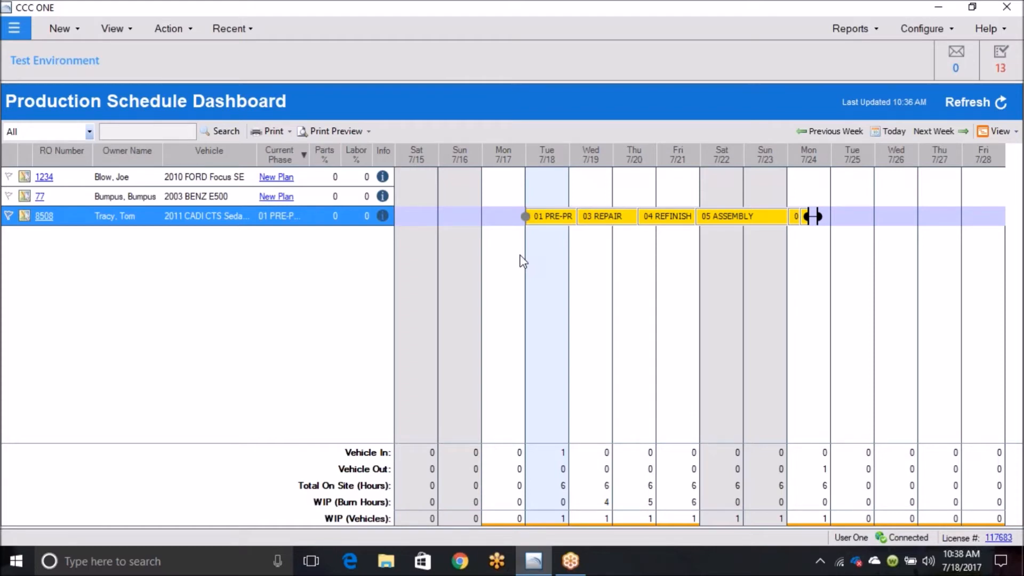
# Step: Examine the 2011 CADI CTS sedan's schedule bar, checking its repair start, phase dates and completion milestones
pyautogui.moveTo(536, 222)
pyautogui.moveTo(527, 223)
pyautogui.moveTo(809, 226)
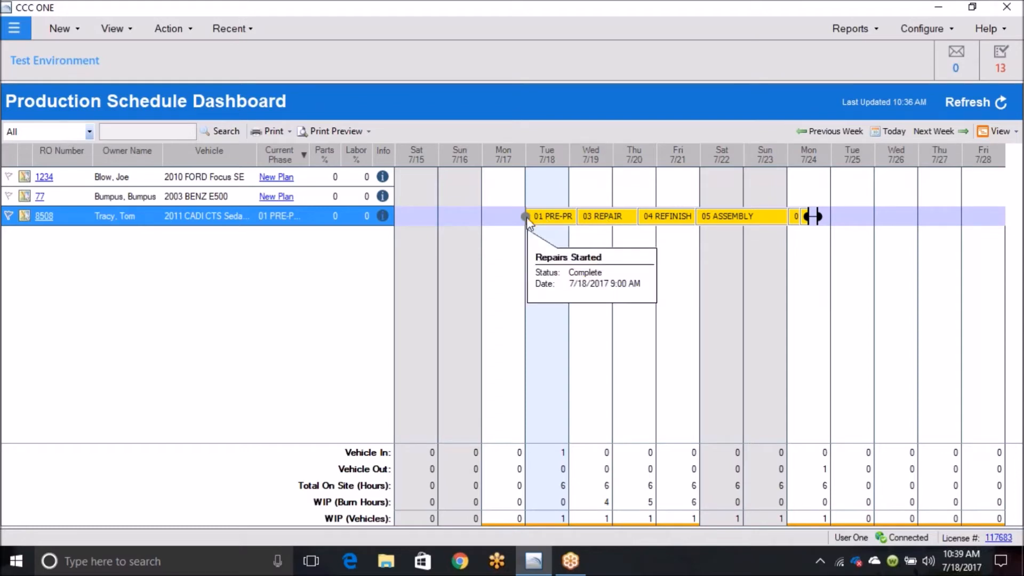
pyautogui.moveTo(527, 221)
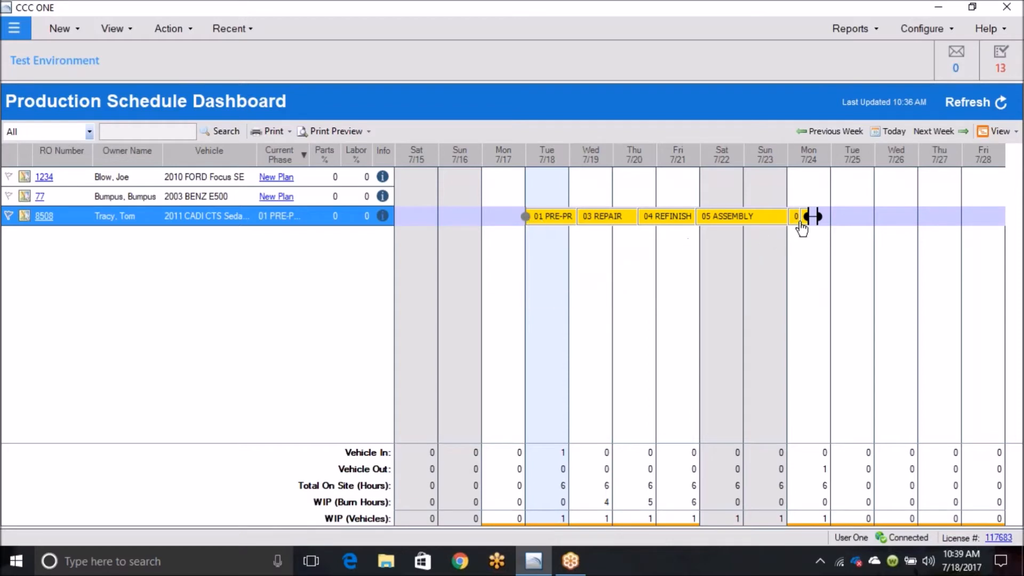
pyautogui.moveTo(806, 225)
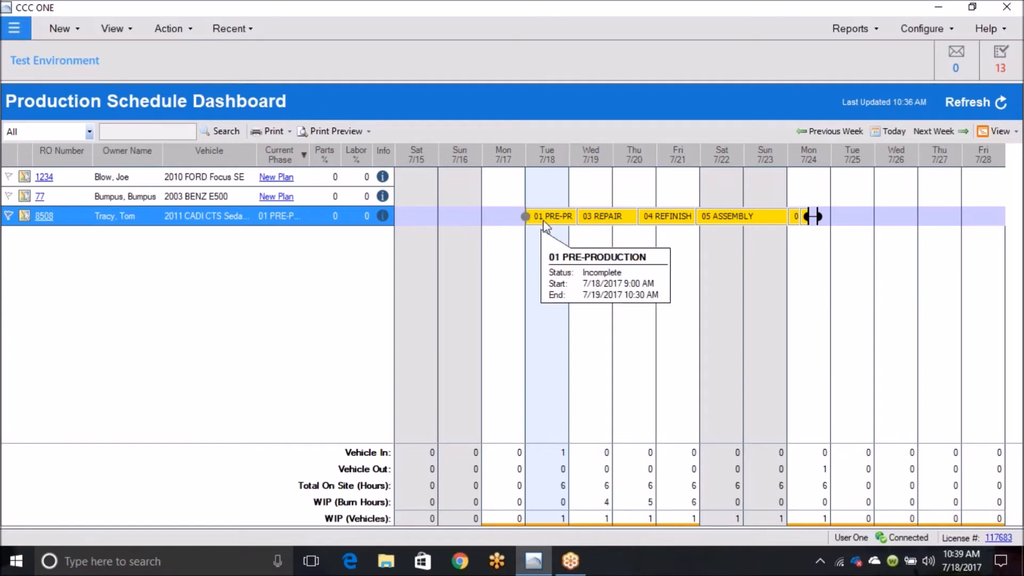
pyautogui.moveTo(735, 222)
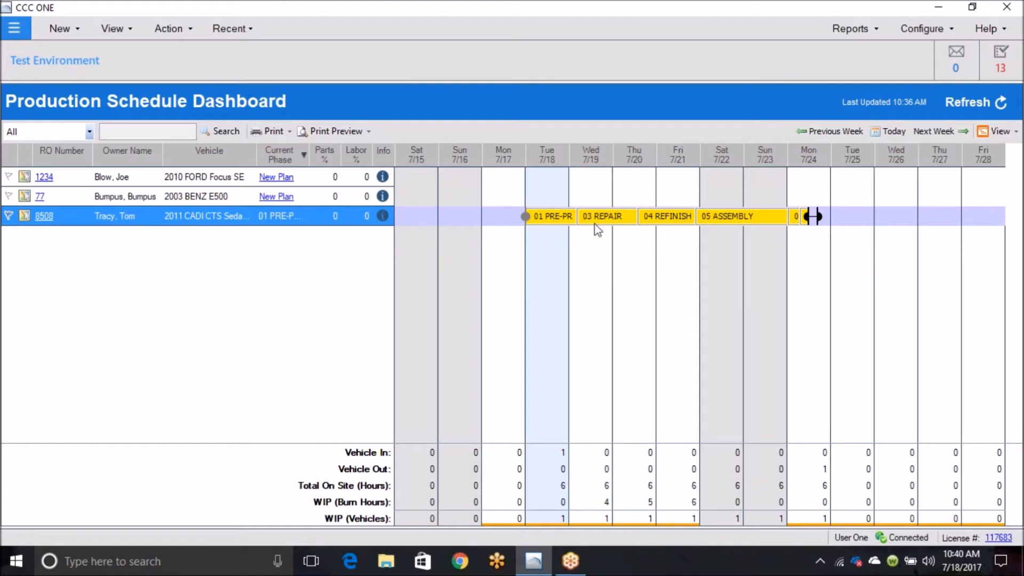
# Step: Sort the repair orders by current phase in ascending order, and restore the descending order
pyautogui.click(300, 162)
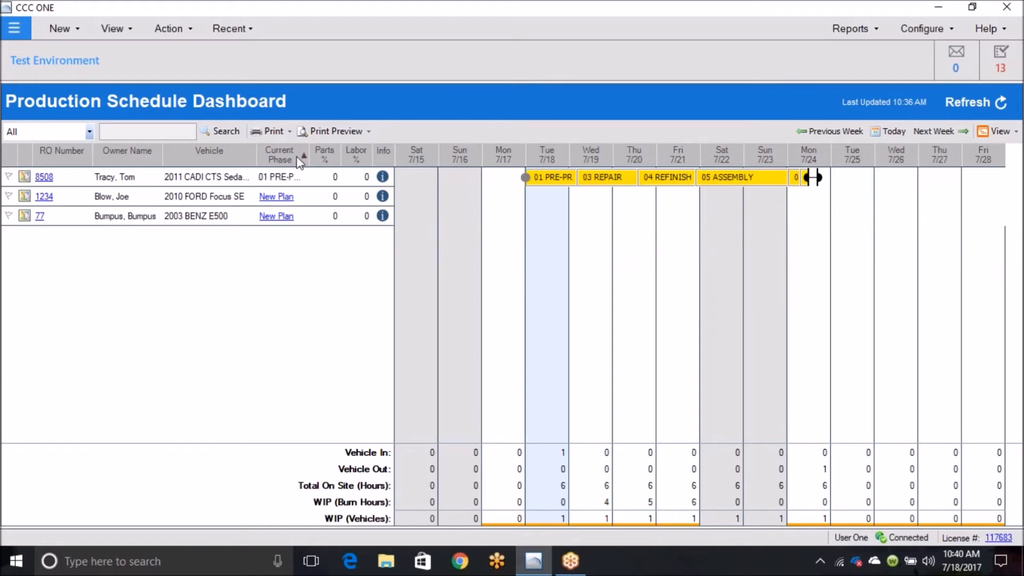
pyautogui.click(299, 162)
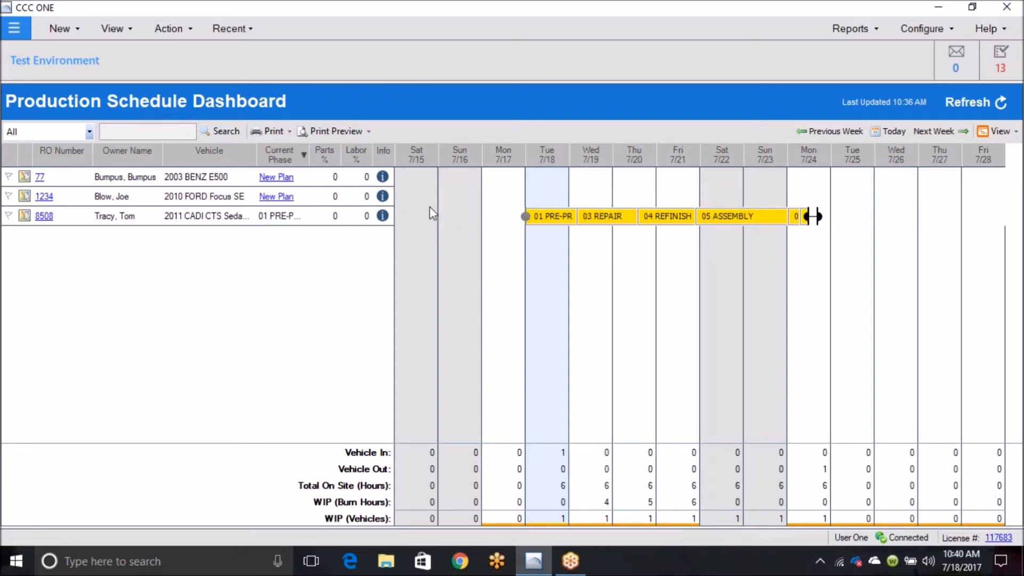
# Step: Review each phase from Repair to Final QC in the 2011 CADI CTS sedan's repair plan, and close the plan
pyautogui.click(418, 219)
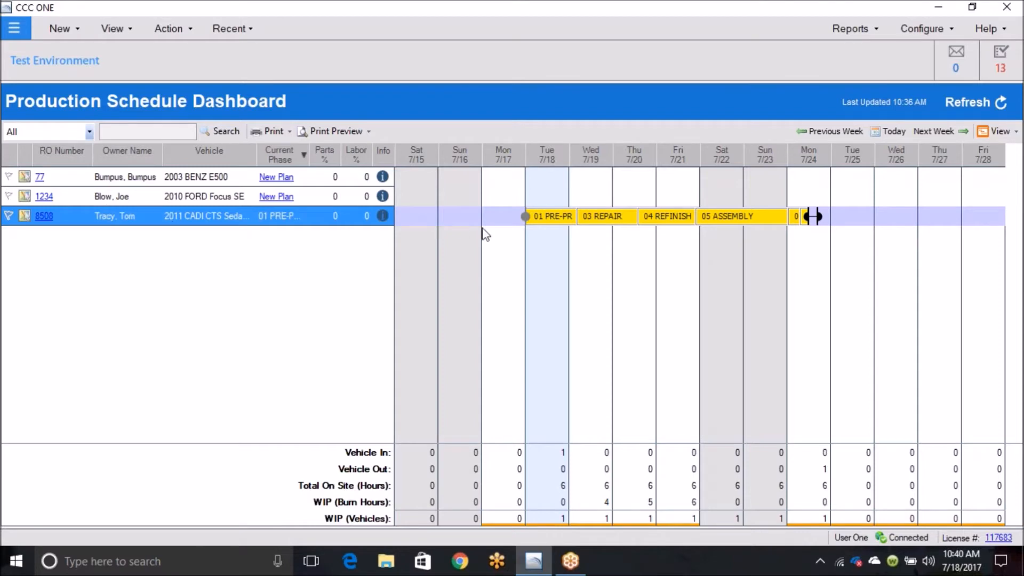
pyautogui.doubleClick(472, 214)
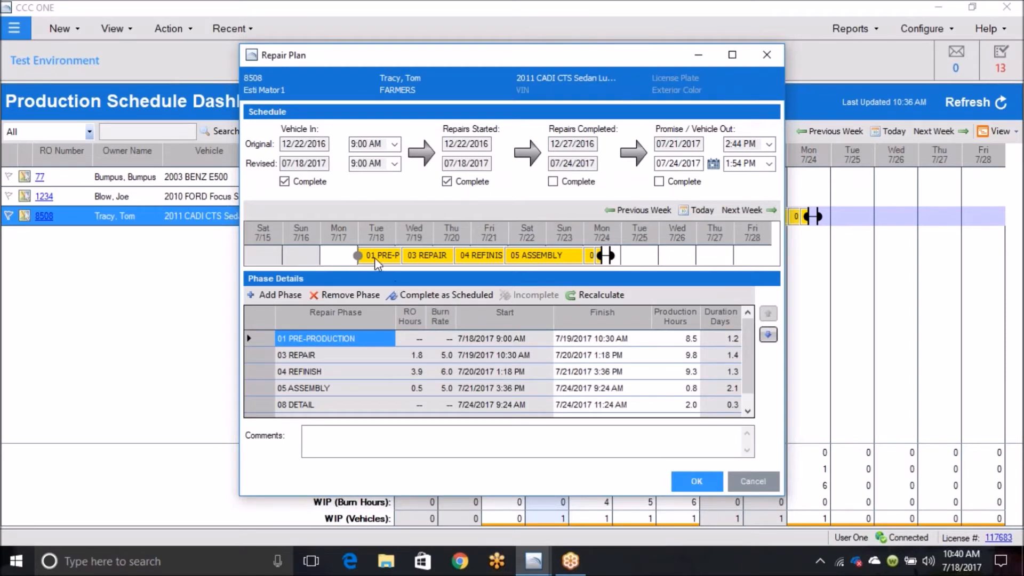
pyautogui.click(339, 356)
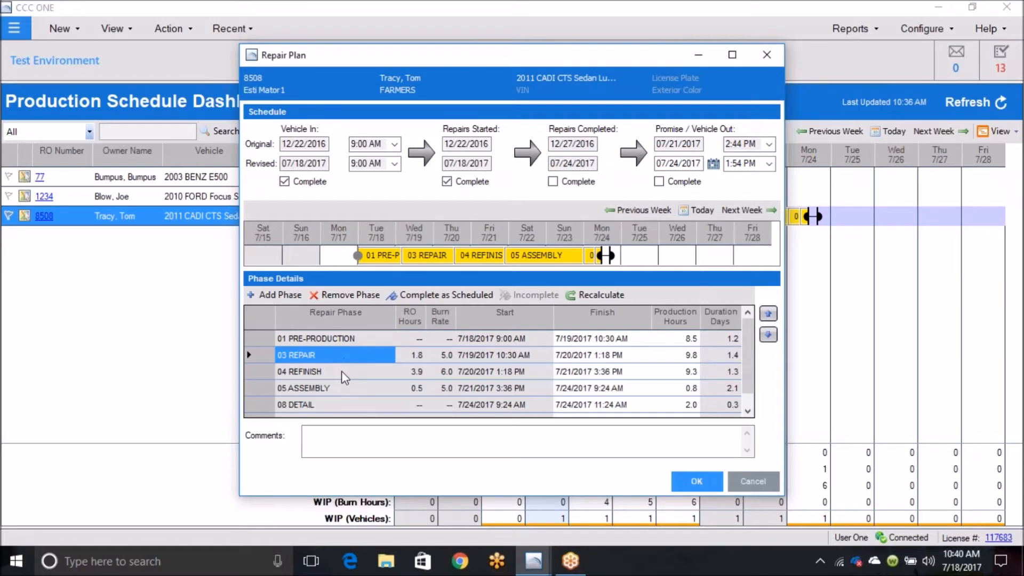
pyautogui.click(341, 372)
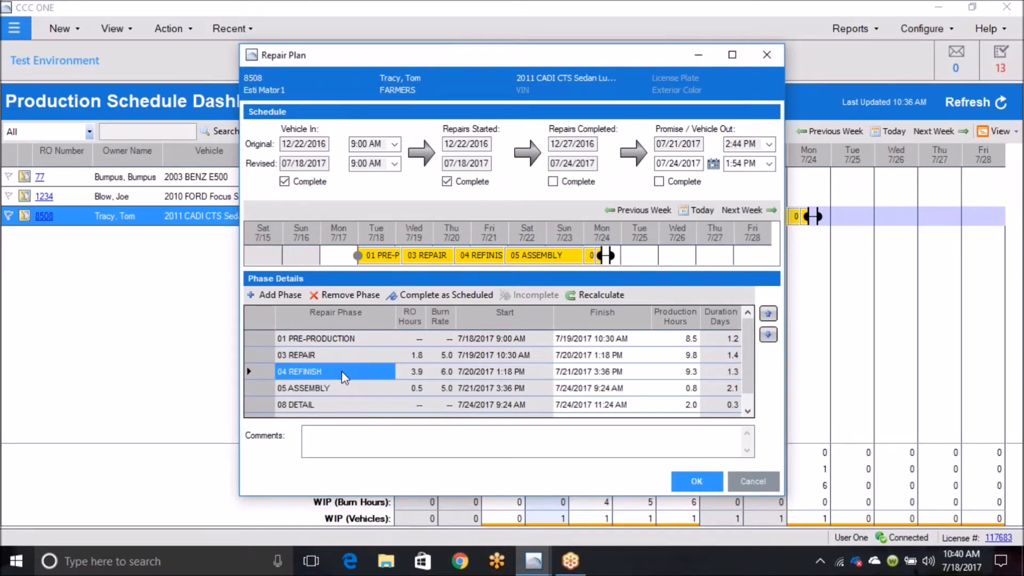
pyautogui.click(345, 387)
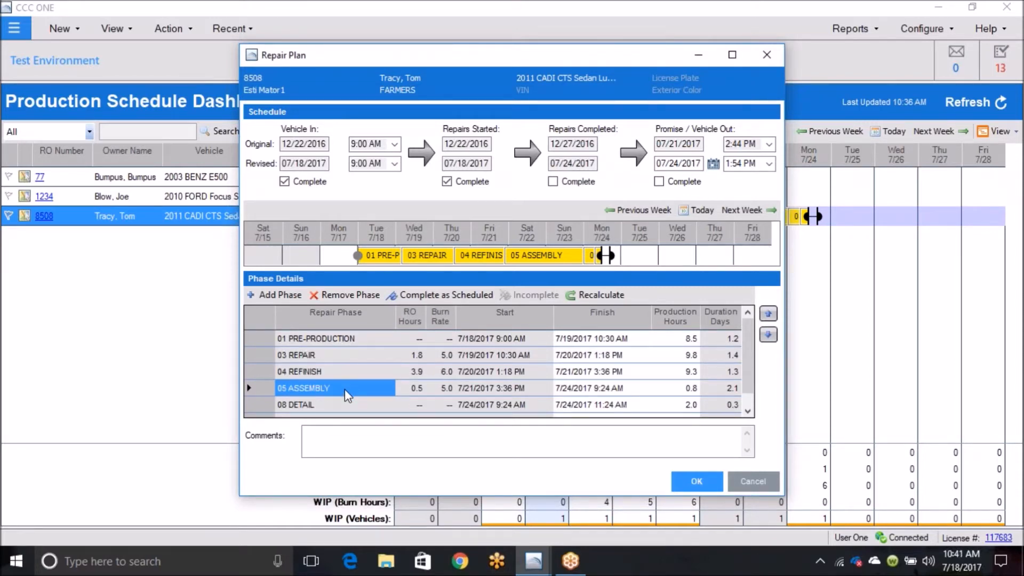
pyautogui.click(344, 403)
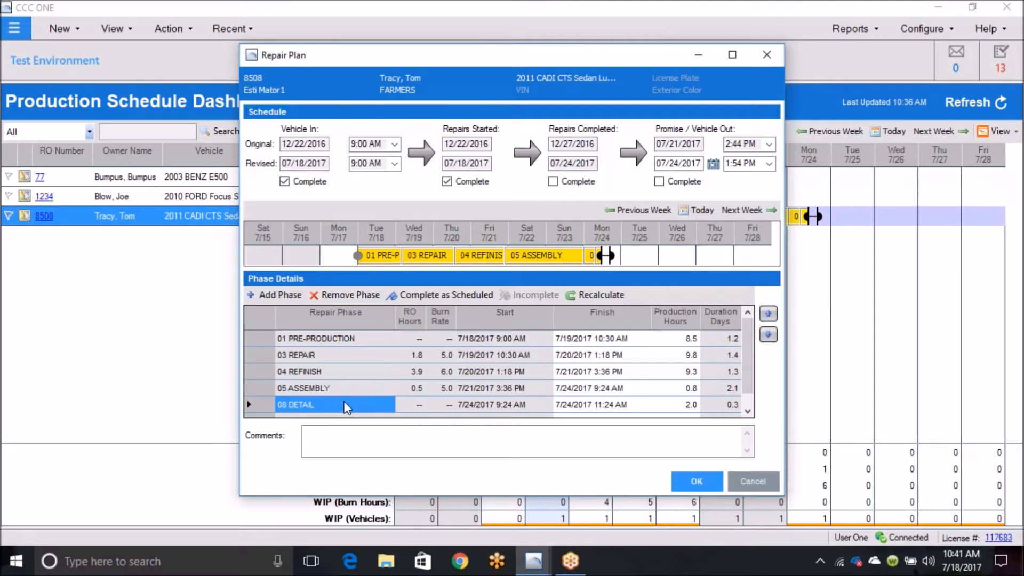
pyautogui.click(748, 411)
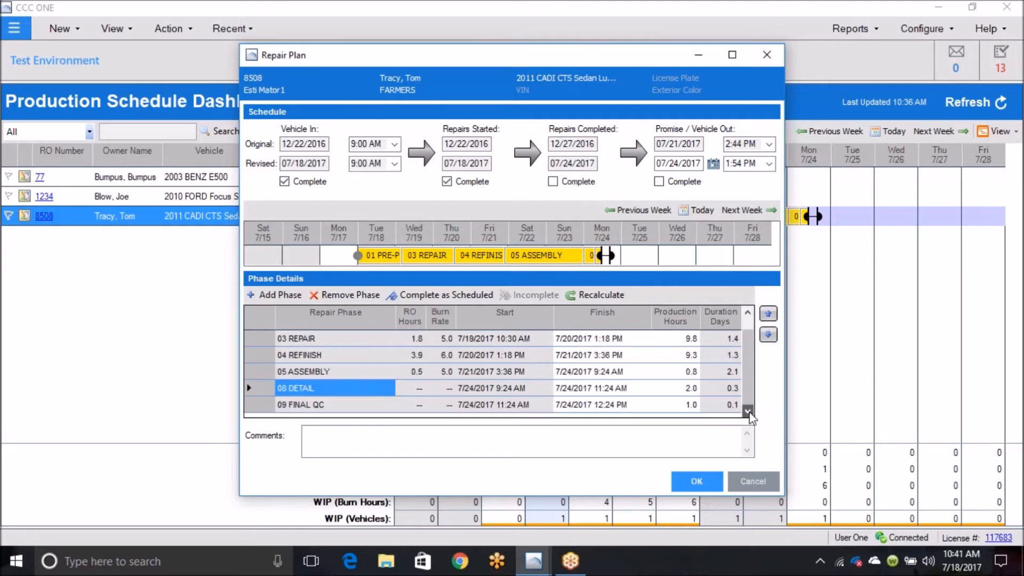
pyautogui.click(346, 405)
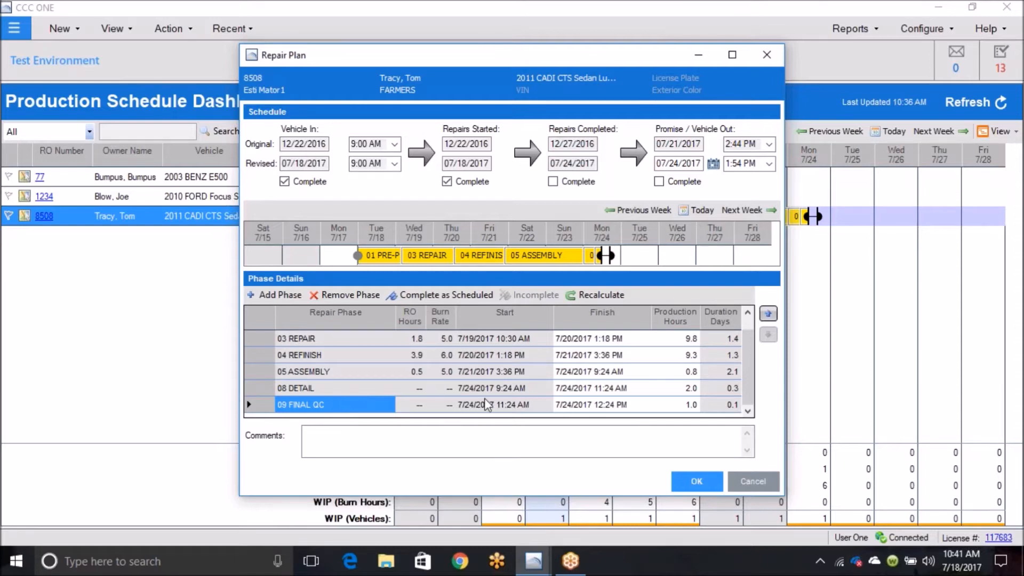
pyautogui.click(696, 482)
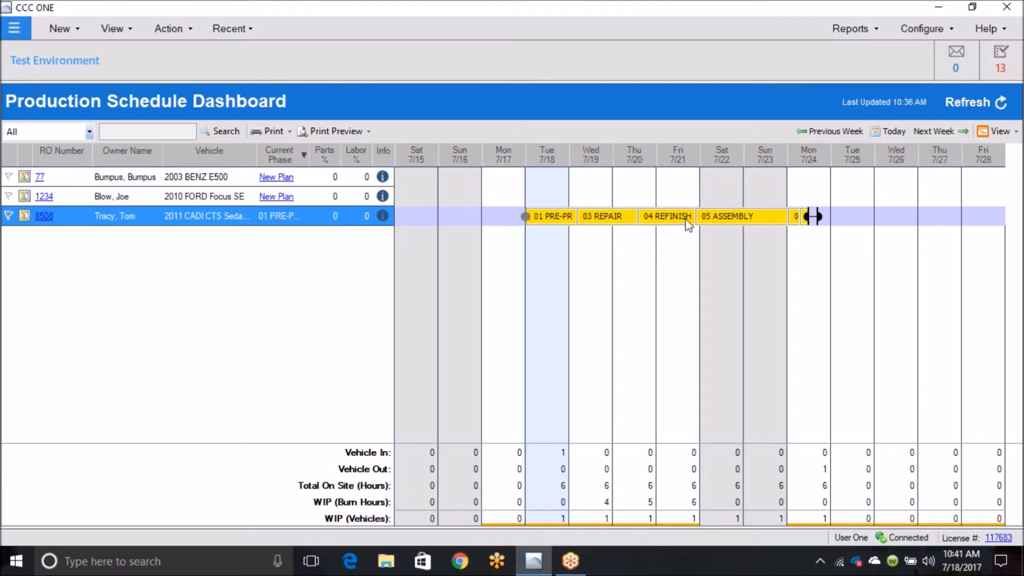
# Step: Reopen the CADI CTS sedan's repair plan from its Assembly phase, check the 09 FINAL QC phase, and close the plan
pyautogui.moveTo(716, 225)
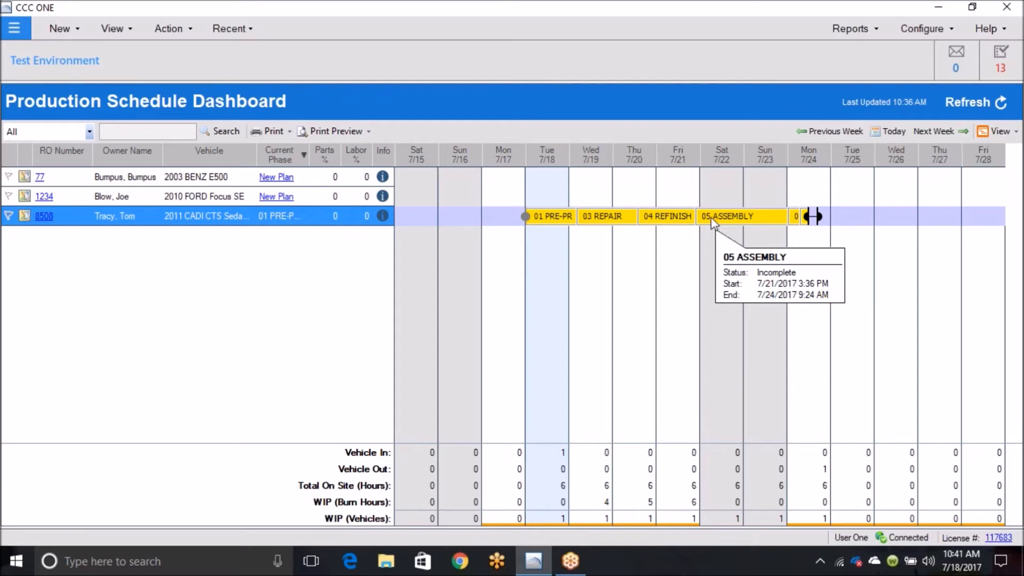
pyautogui.doubleClick(714, 218)
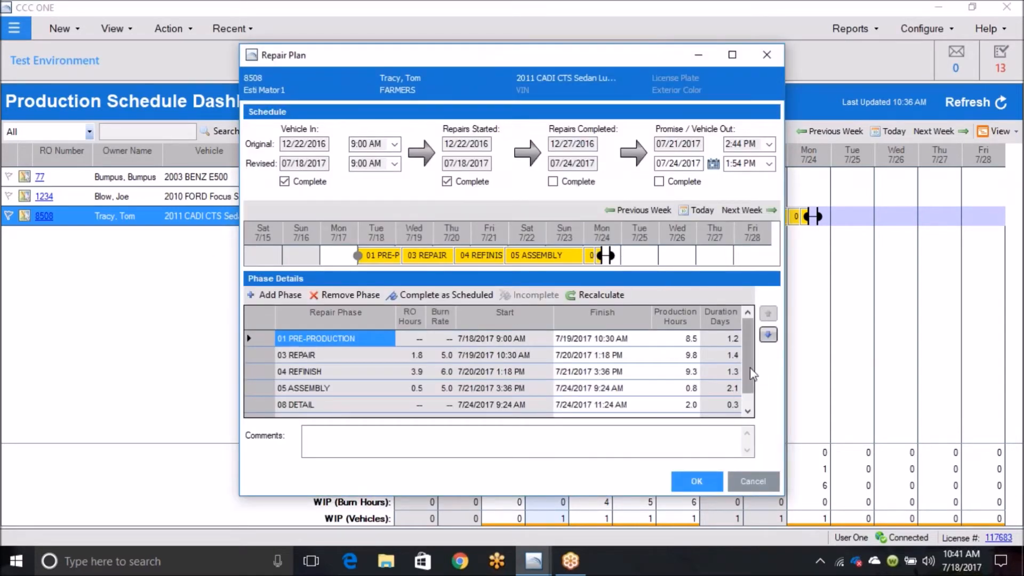
pyautogui.scroll(-1, 751, 373)
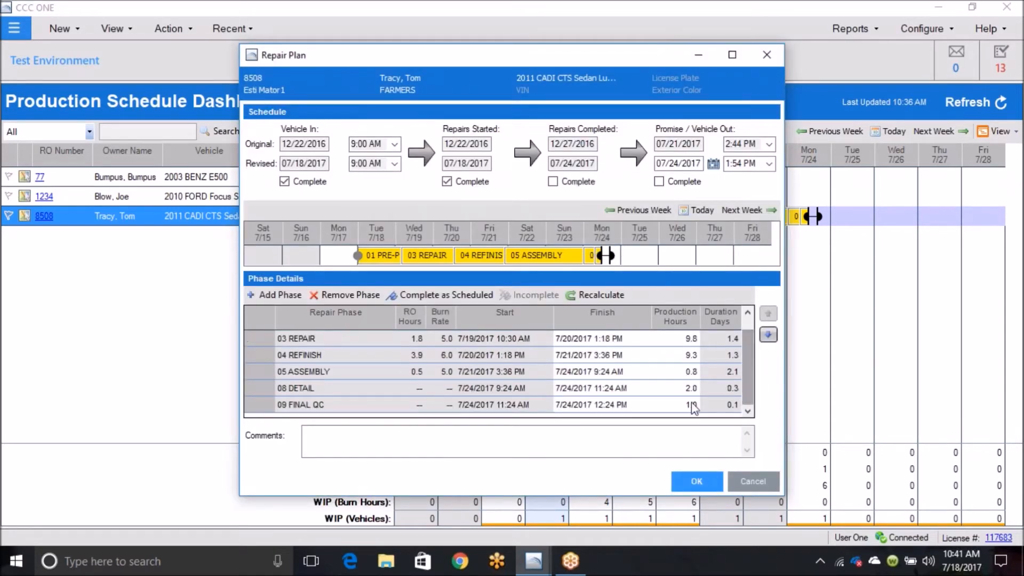
pyautogui.click(377, 407)
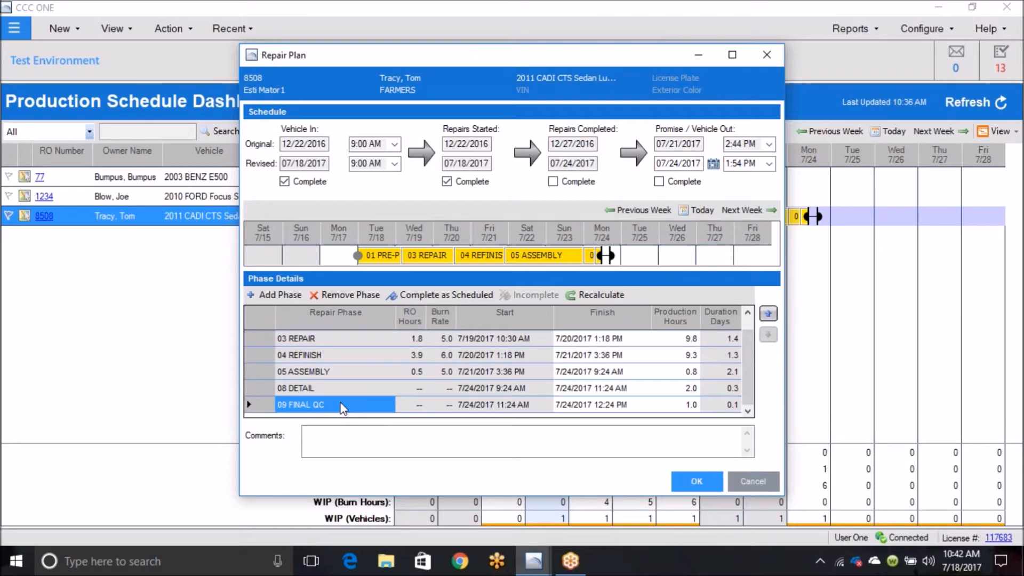
pyautogui.click(688, 483)
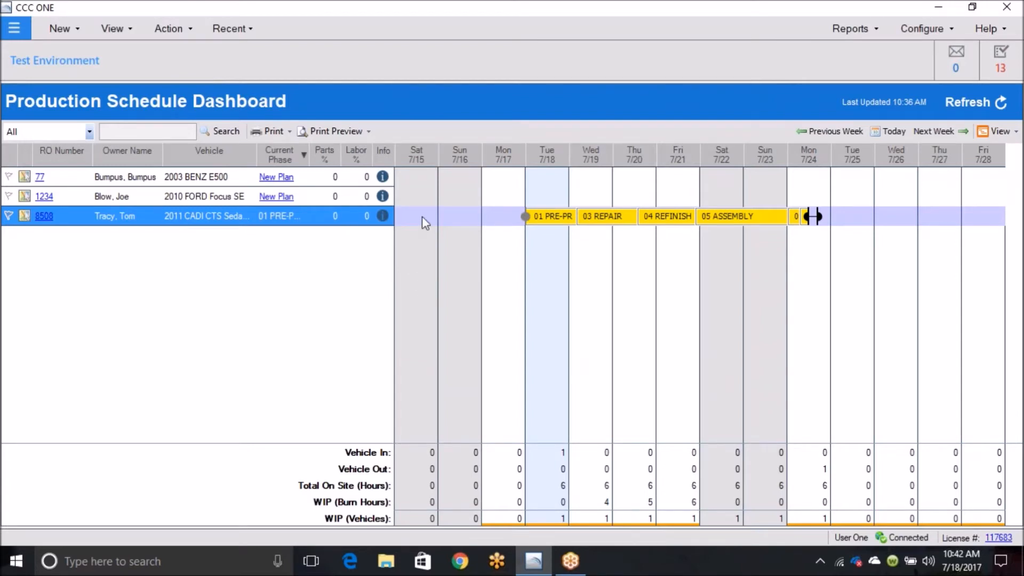
# Step: Check the Pre-Production and Repair phase details on the CADI CTS sedan's schedule bar
pyautogui.moveTo(545, 228)
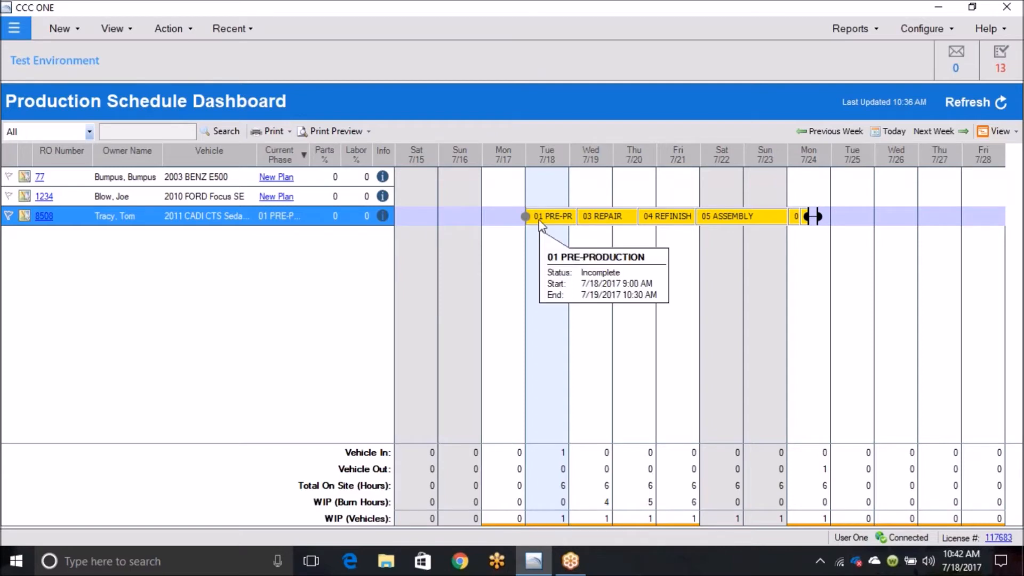
pyautogui.moveTo(585, 220)
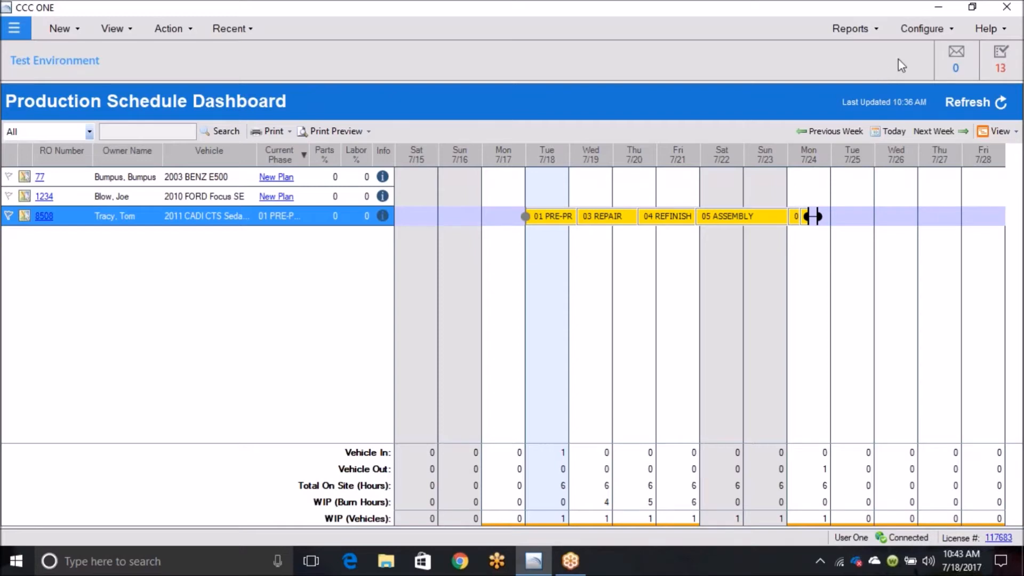
# Step: Open the Workflow - Repair Plans settings of the Test Environment repair facility profile and select the Standard plan
pyautogui.click(948, 32)
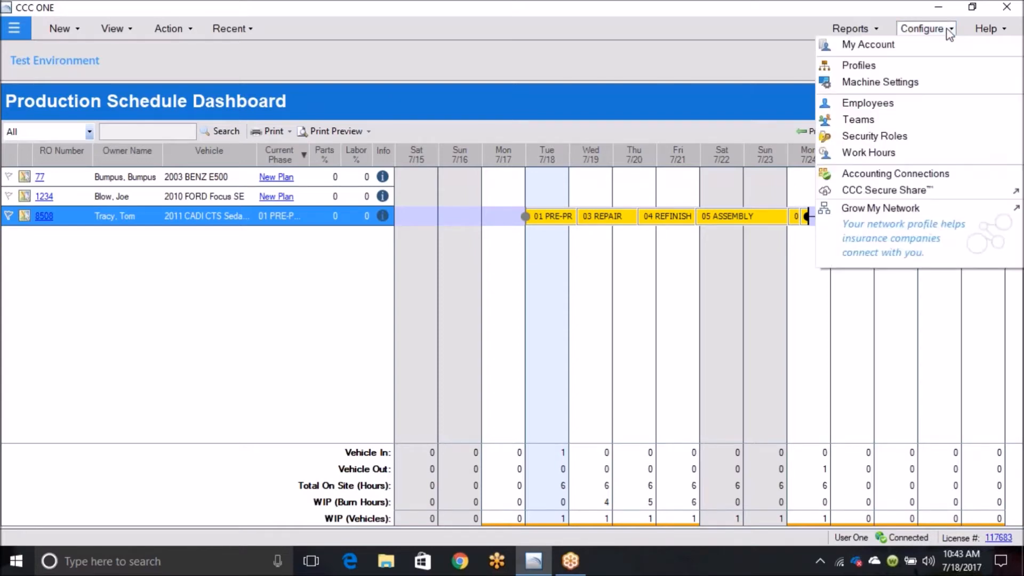
pyautogui.click(865, 66)
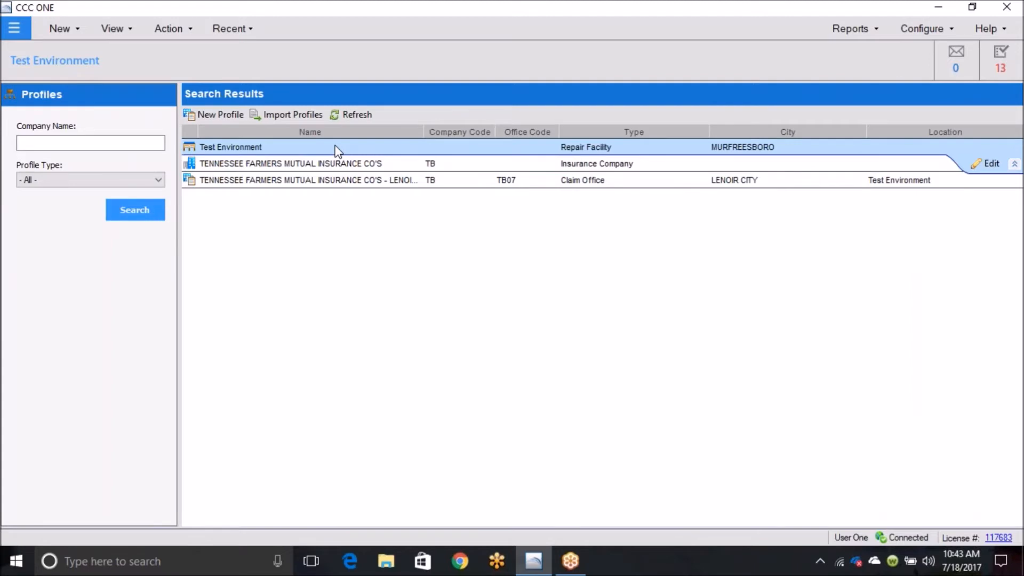
pyautogui.doubleClick(355, 152)
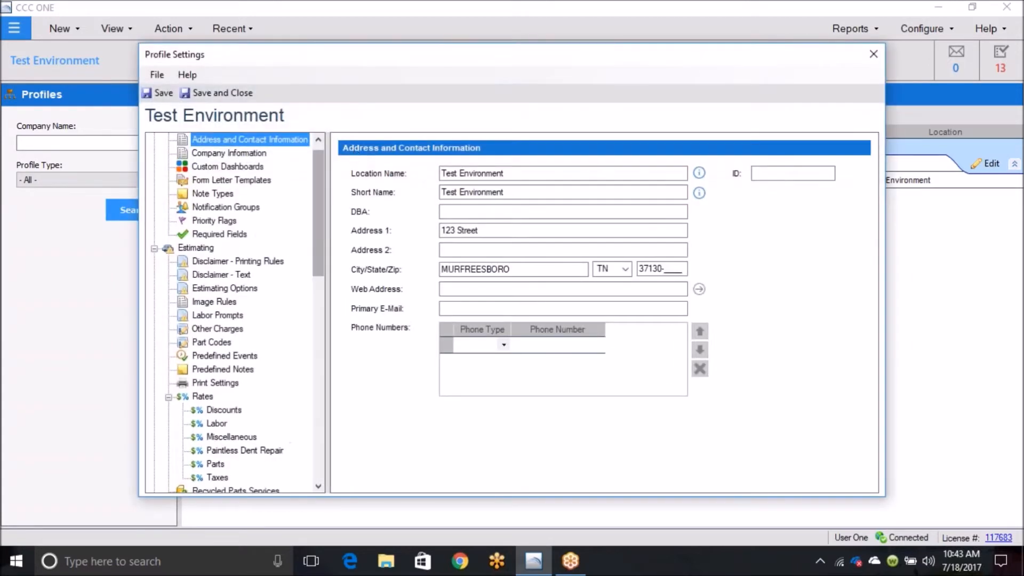
pyautogui.moveTo(319, 203); pyautogui.dragTo(309, 412)
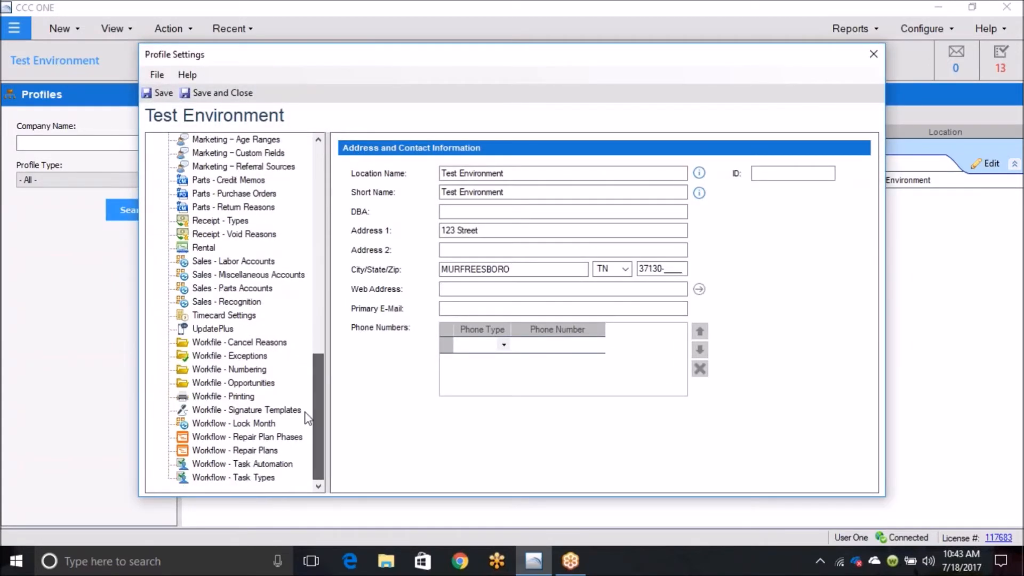
pyautogui.click(239, 452)
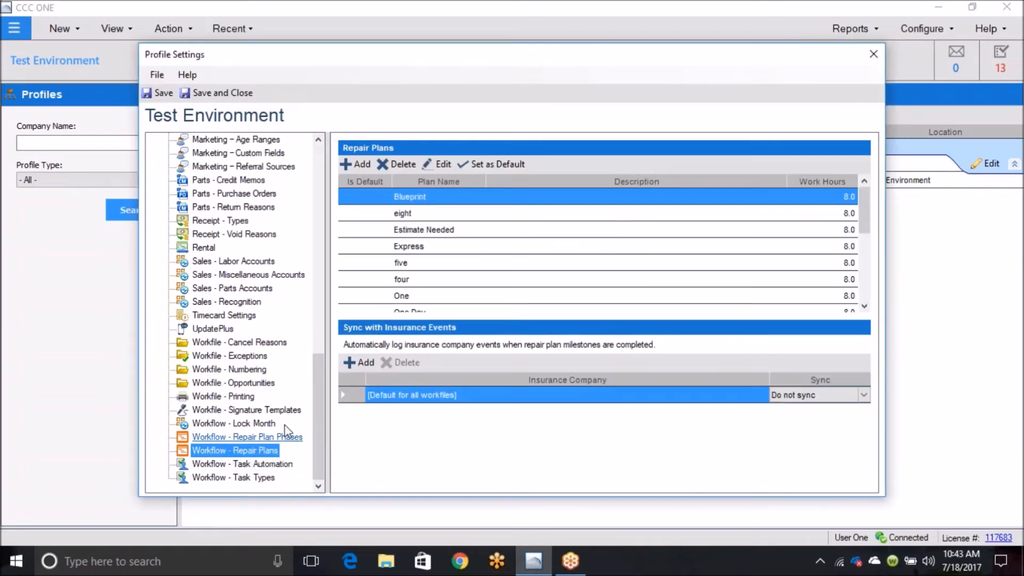
pyautogui.moveTo(864, 213); pyautogui.dragTo(862, 284)
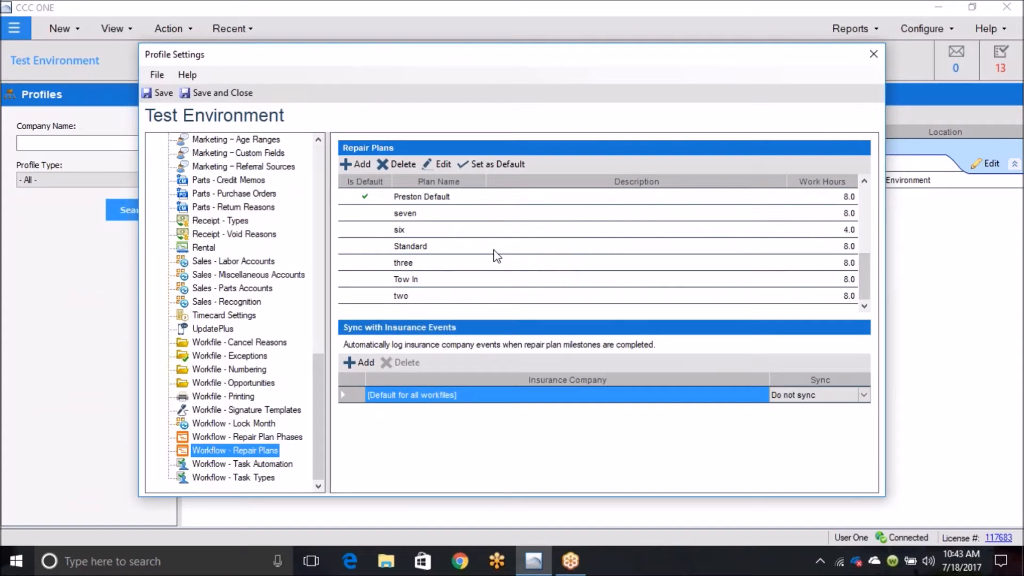
pyautogui.click(471, 249)
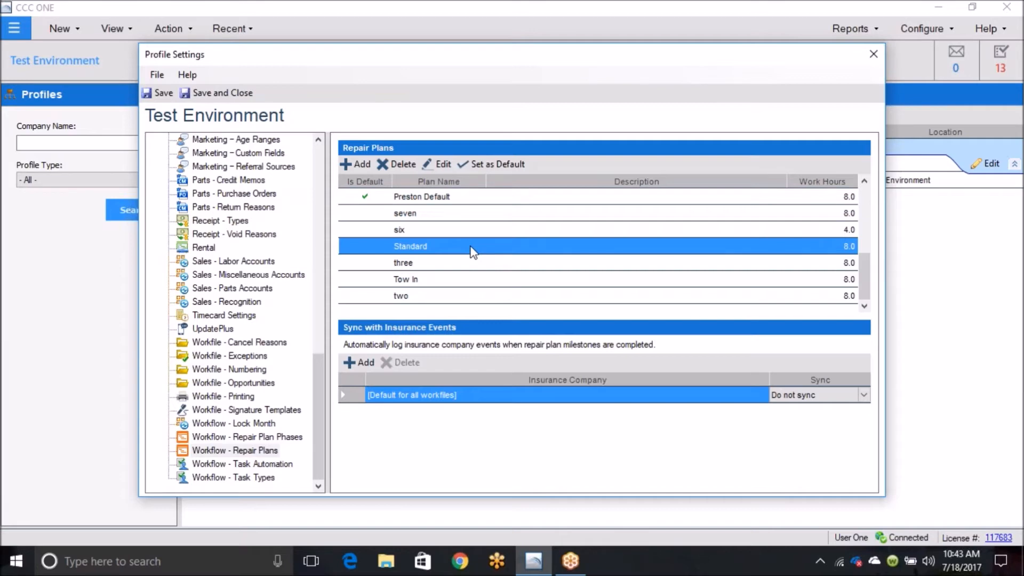
# Step: Open the Standard repair plan and review the duration, burn rate and labor type settings of its 03 REPAIR phase
pyautogui.doubleClick(470, 247)
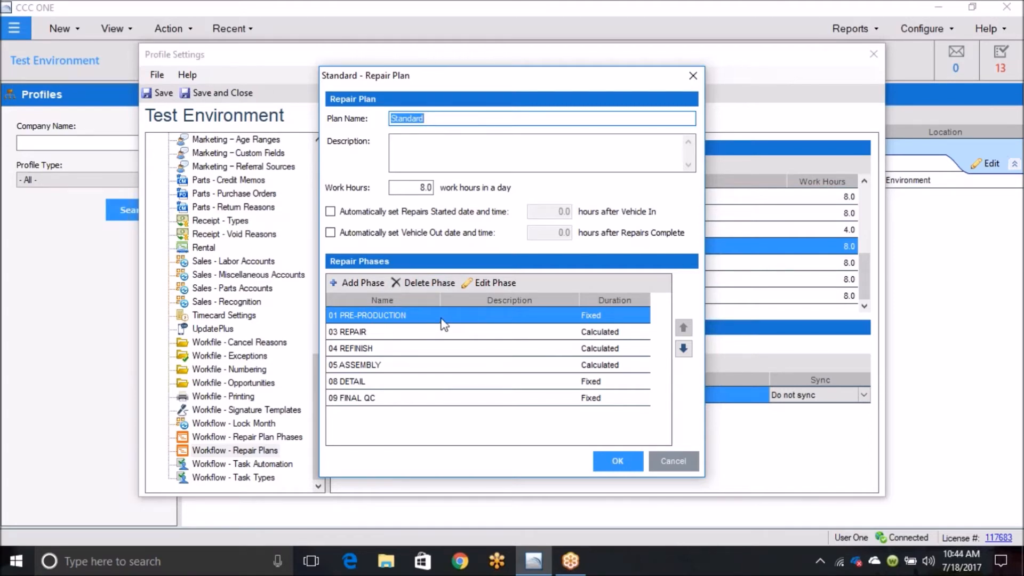
pyautogui.click(478, 338)
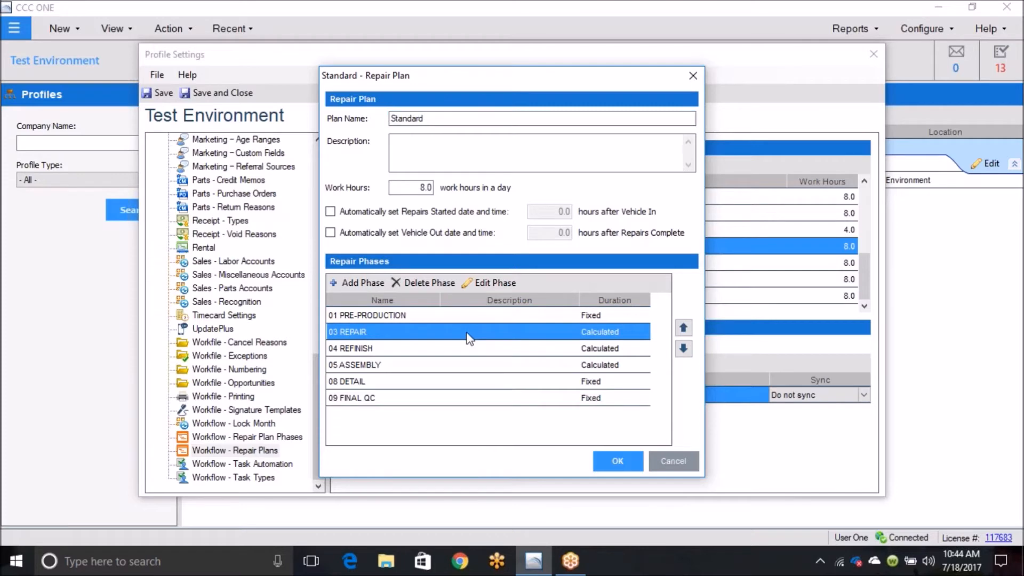
pyautogui.click(505, 319)
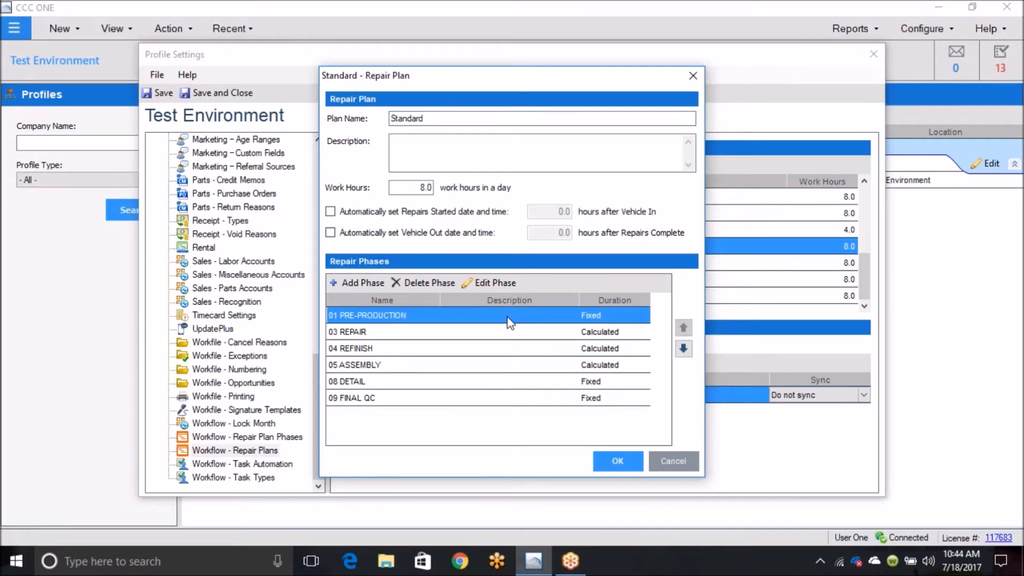
pyautogui.click(477, 331)
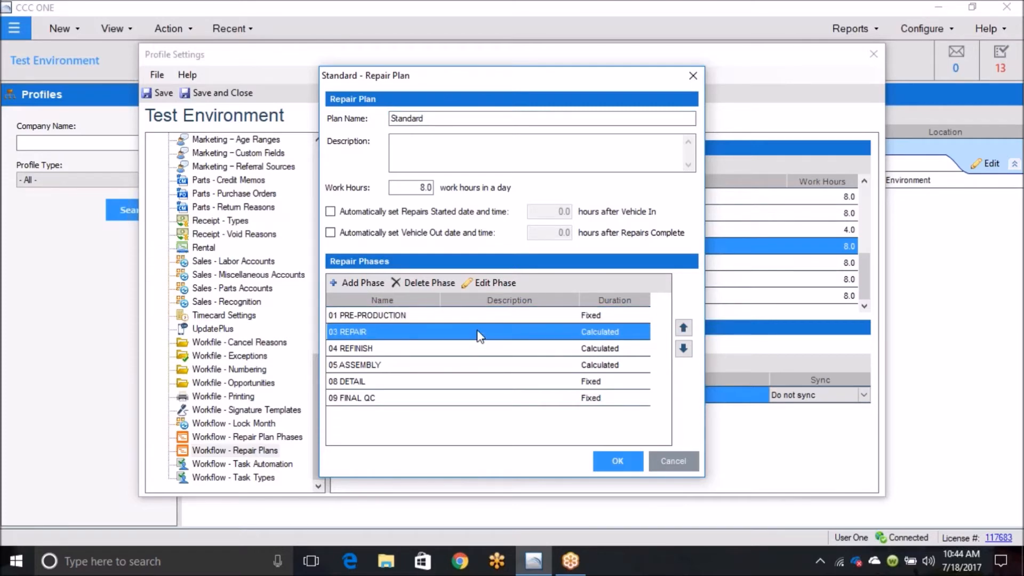
pyautogui.doubleClick(478, 333)
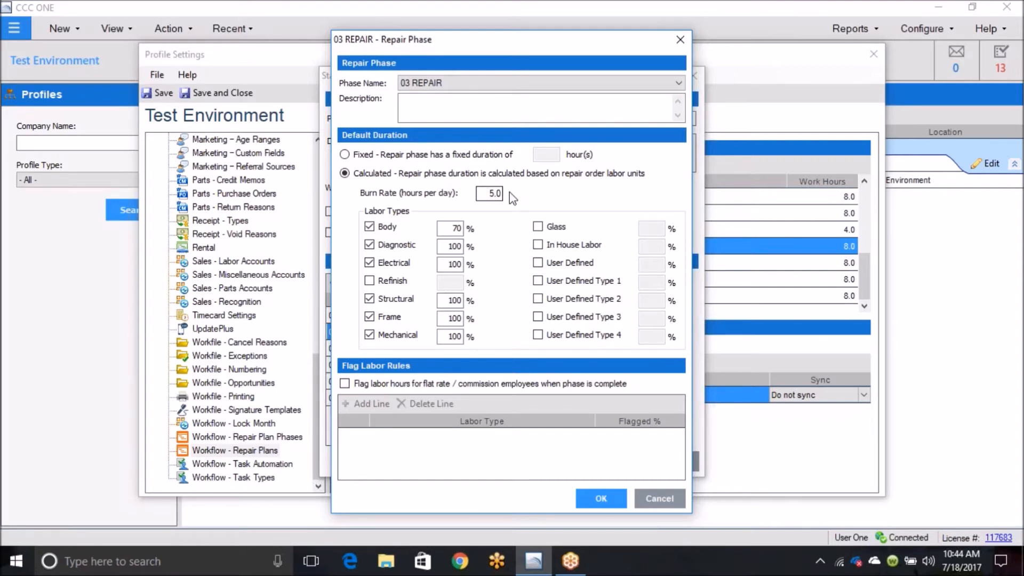
pyautogui.click(602, 499)
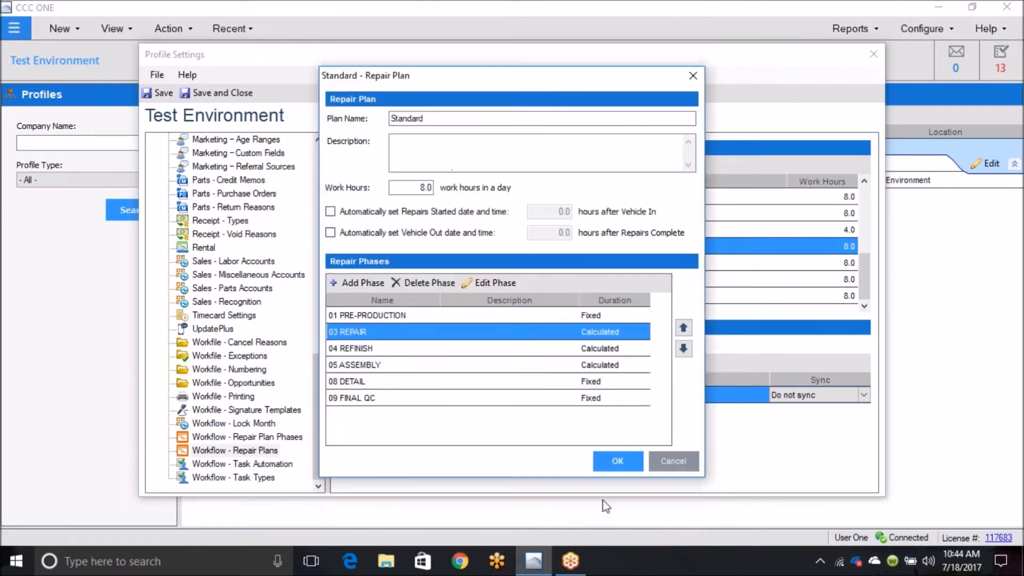
# Step: Review the default duration settings of the Standard plan's 01 PRE-PRODUCTION and 04 REFINISH phases
pyautogui.doubleClick(473, 317)
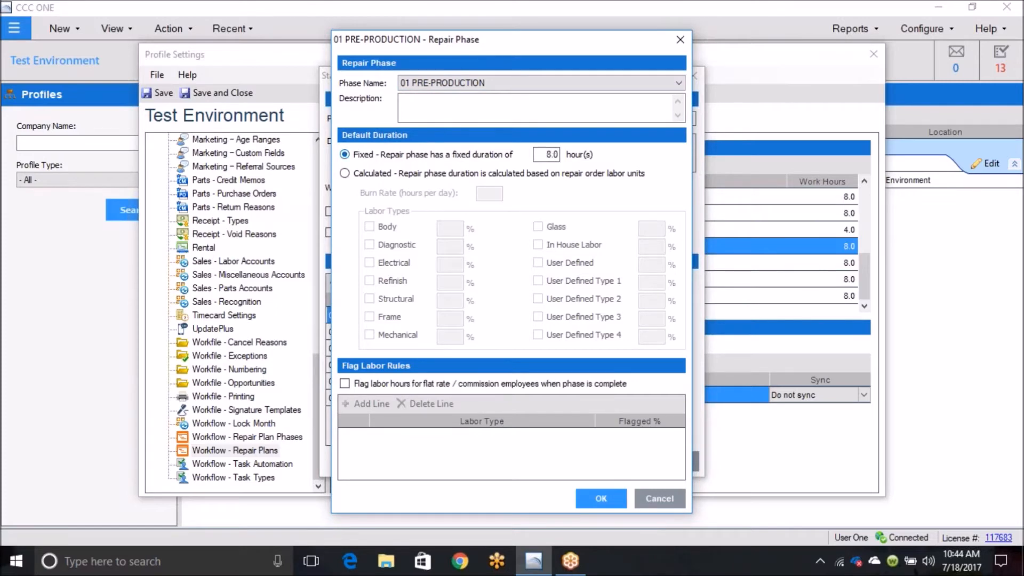
pyautogui.click(600, 500)
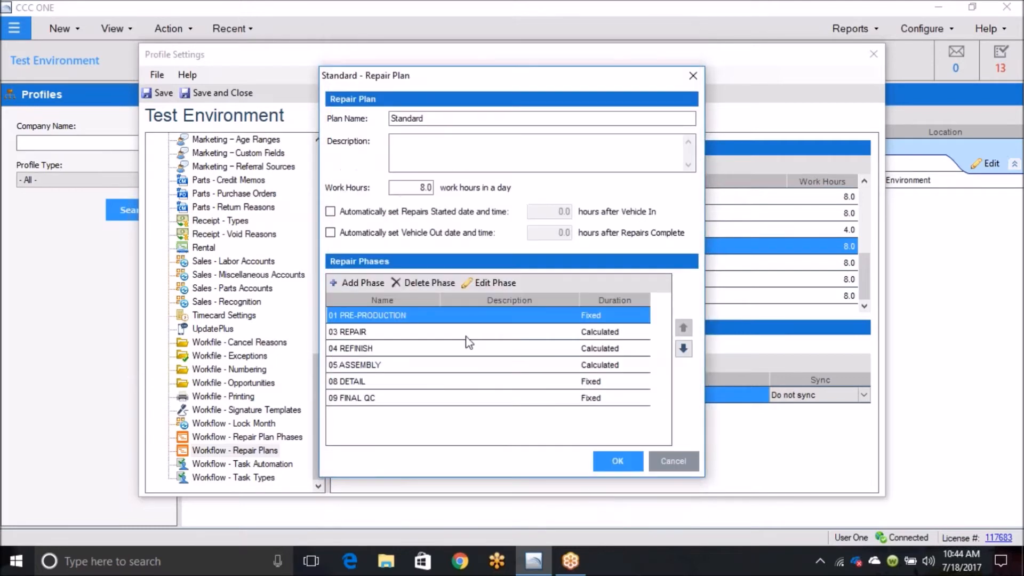
pyautogui.click(451, 351)
pyautogui.doubleClick(449, 349)
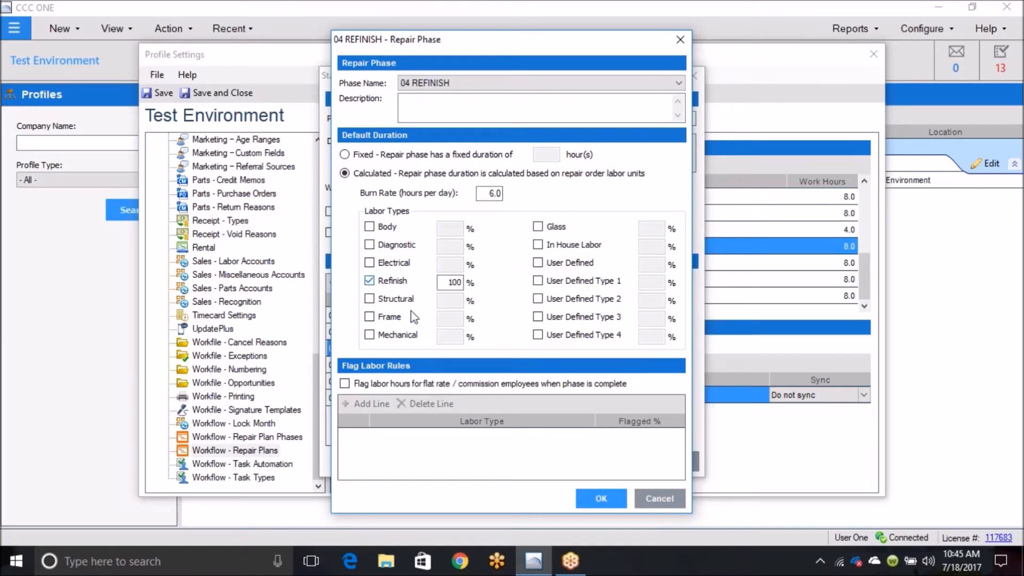
pyautogui.click(596, 501)
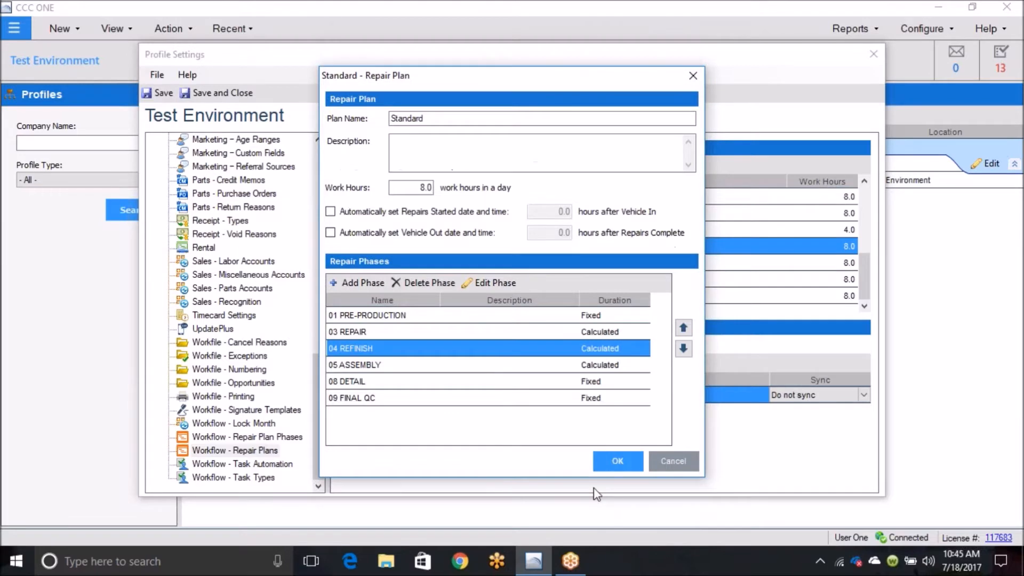
# Step: Compare the labor type percentages of the Standard plan's 03 REPAIR and 05 ASSEMBLY phases
pyautogui.doubleClick(446, 332)
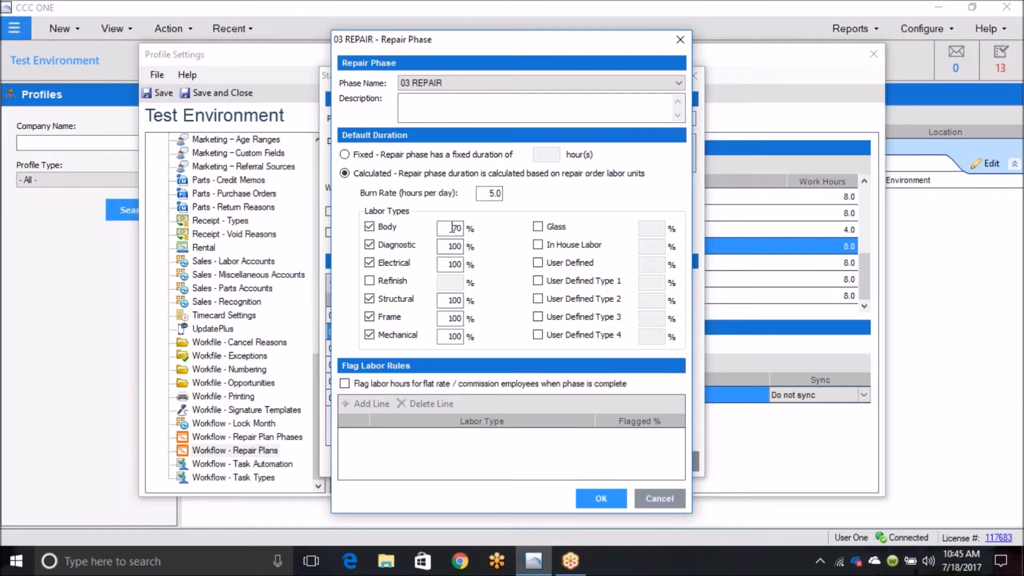
pyautogui.click(598, 499)
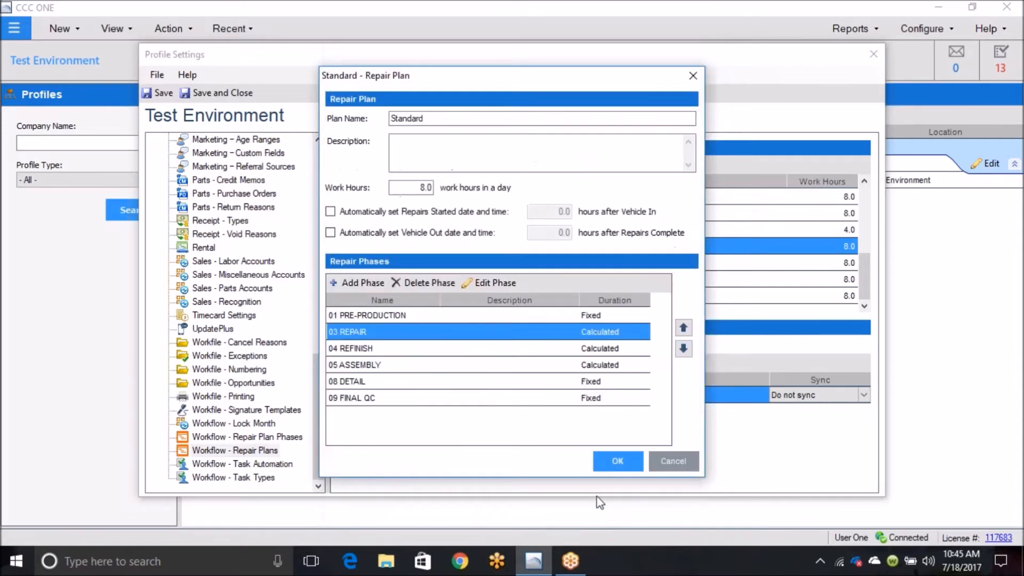
pyautogui.doubleClick(432, 367)
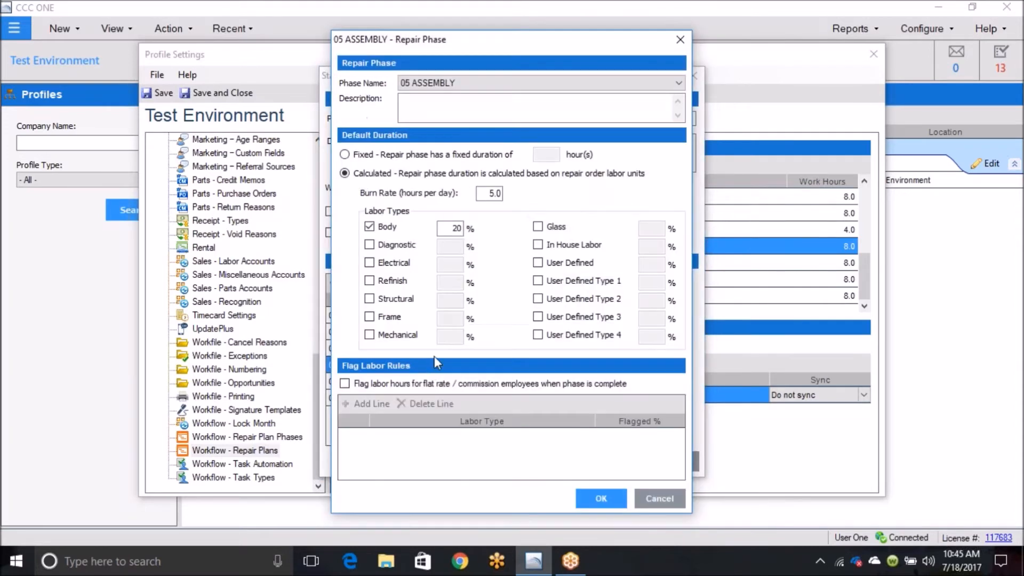
pyautogui.click(601, 500)
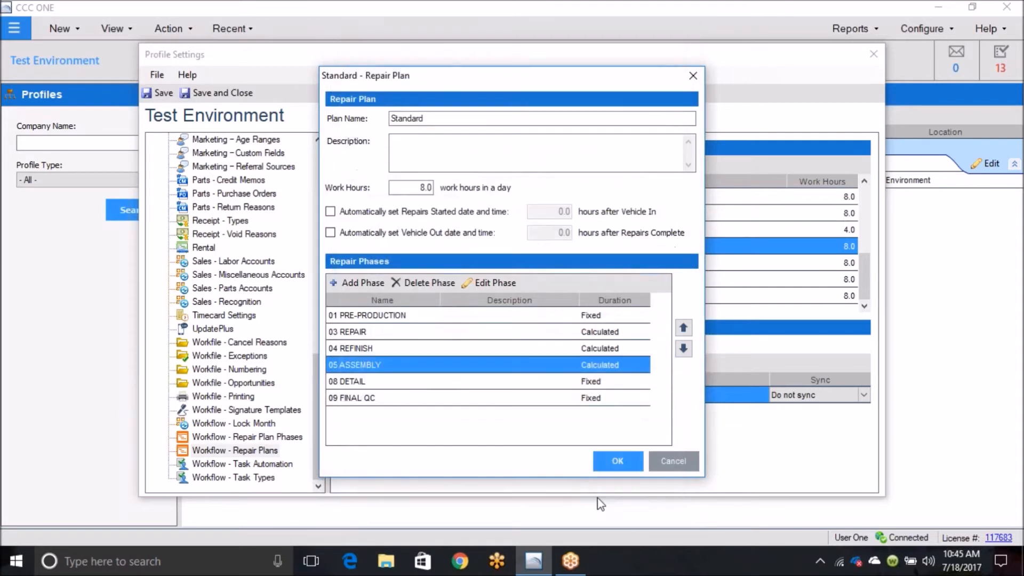
# Step: Confirm the Standard plan after checking its last two phases, and save and close the Test Environment profile settings
pyautogui.click(437, 382)
pyautogui.click(437, 399)
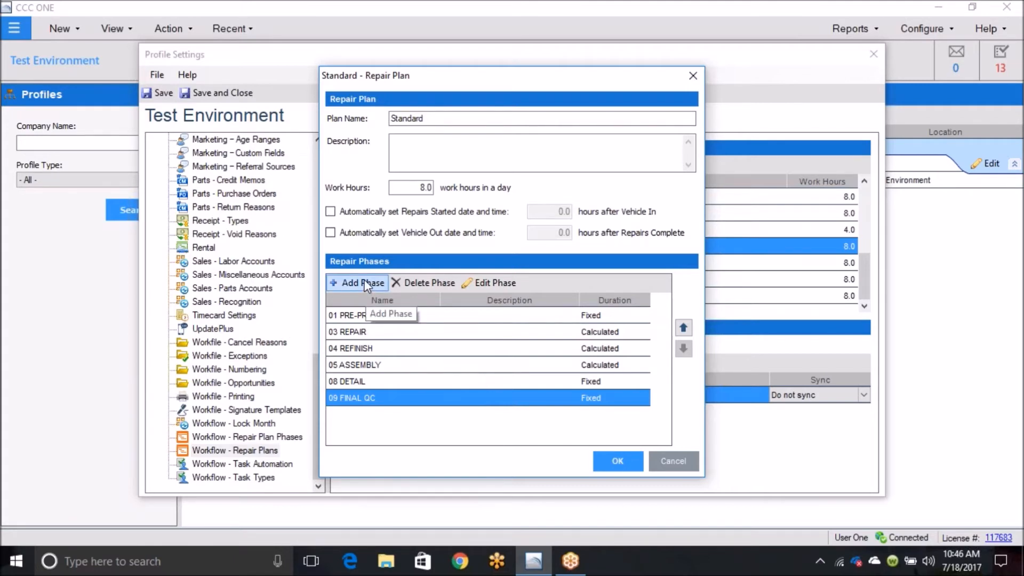
pyautogui.click(612, 462)
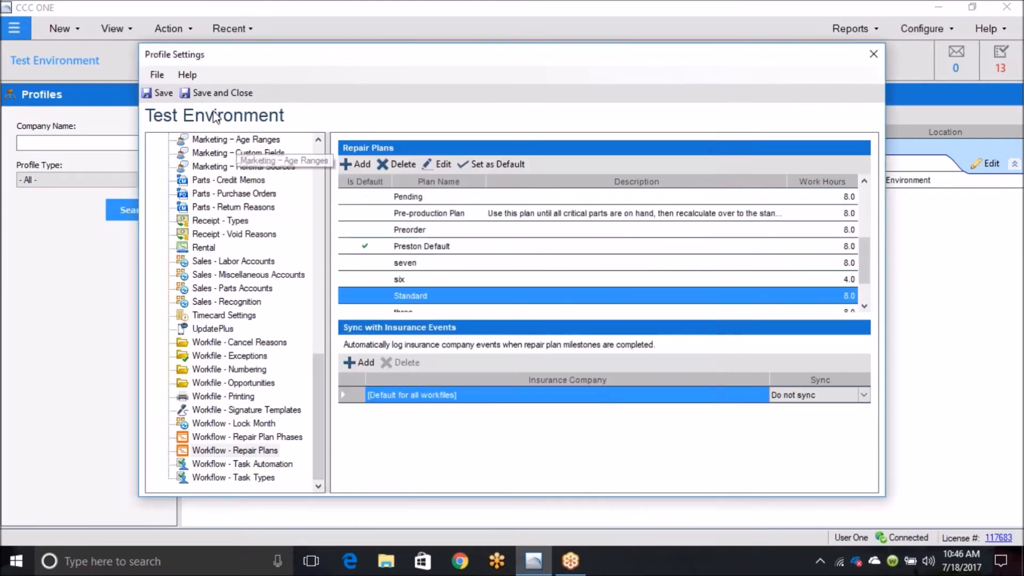
pyautogui.click(219, 93)
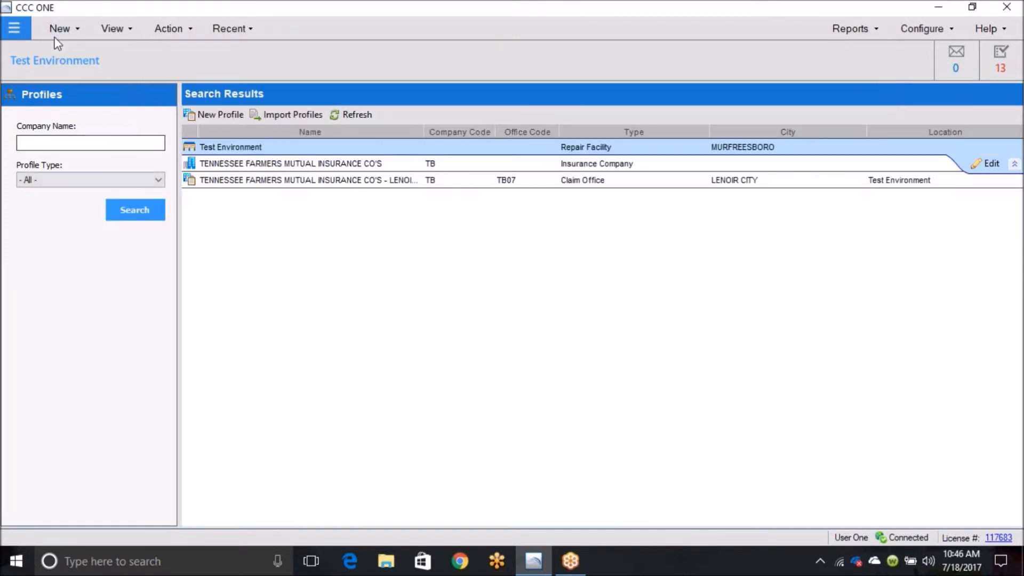
# Step: Return to the Production Schedule dashboard and open the repair plan section of the 2010 FORD Focus SE's workfile
pyautogui.click(21, 30)
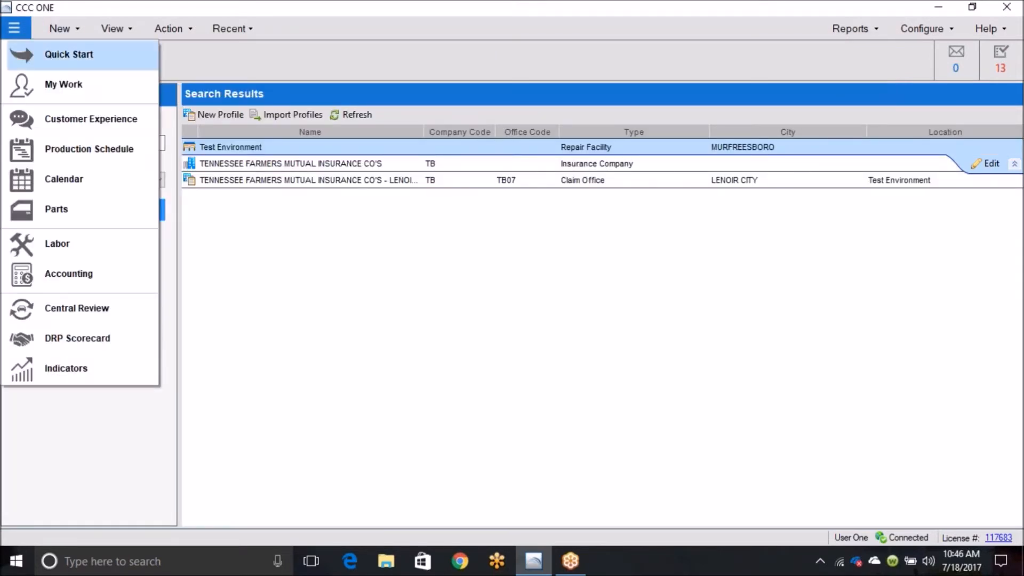
pyautogui.click(78, 163)
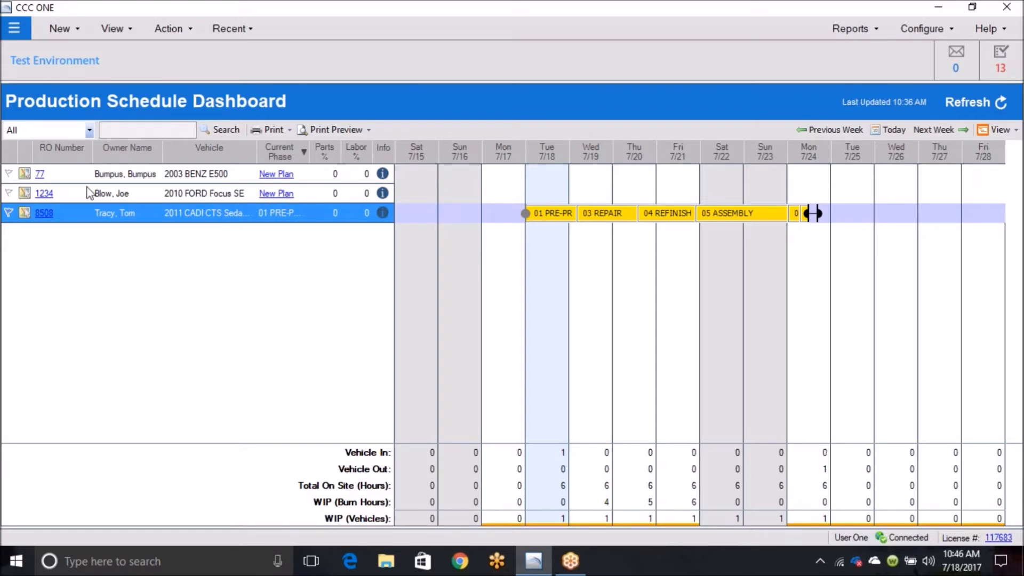
pyautogui.click(44, 197)
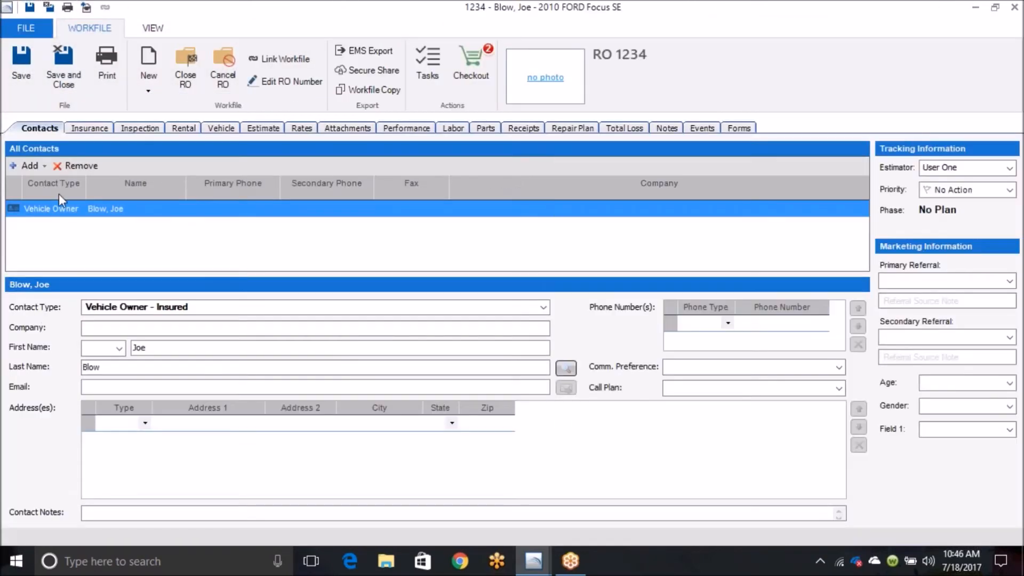
pyautogui.click(577, 130)
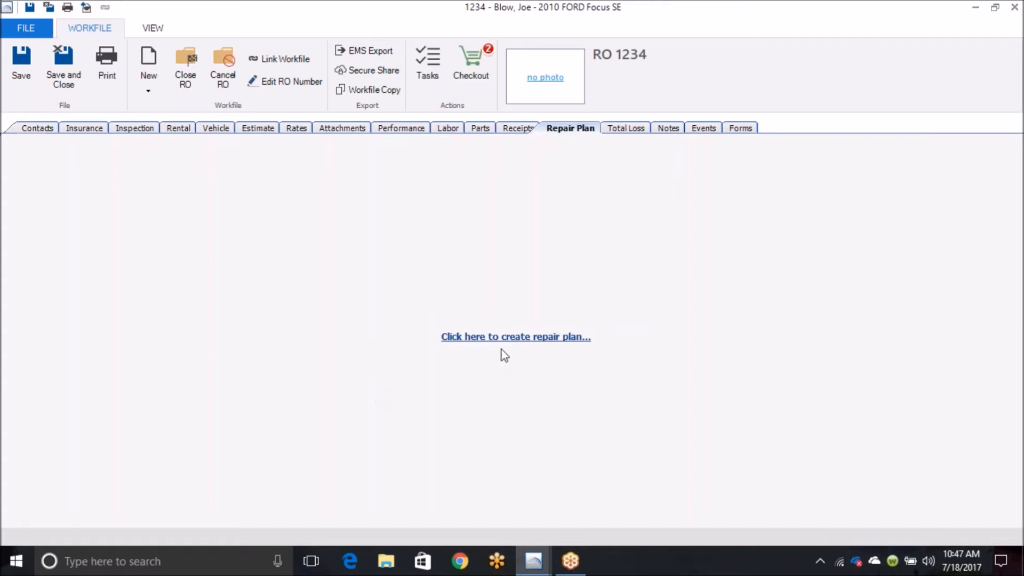
# Step: Create a repair plan for the 2010 FORD Focus SE based on the Standard plan
pyautogui.click(515, 338)
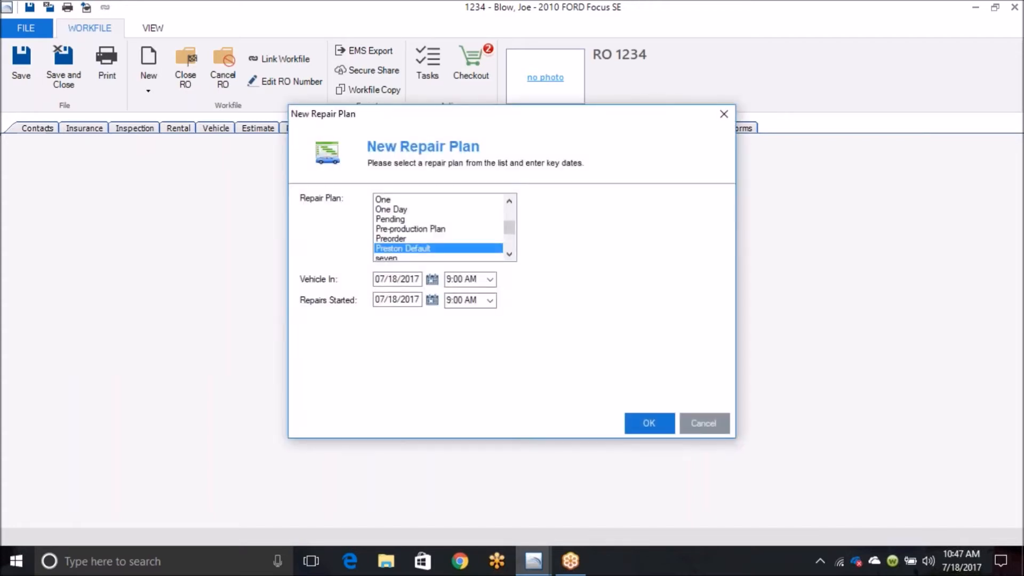
pyautogui.click(509, 255)
pyautogui.doubleClick(509, 254)
pyautogui.click(509, 255)
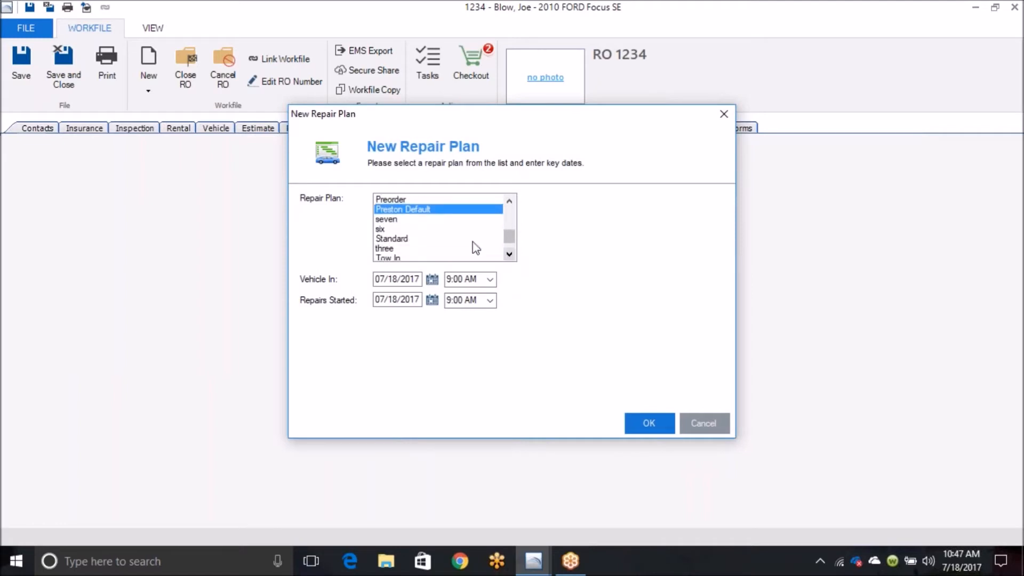
pyautogui.click(405, 241)
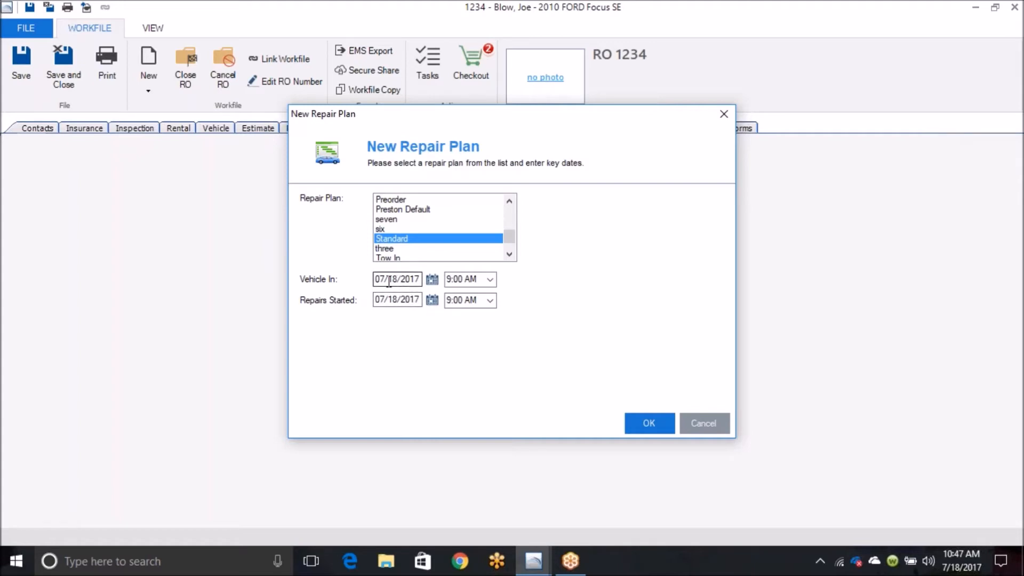
pyautogui.click(647, 419)
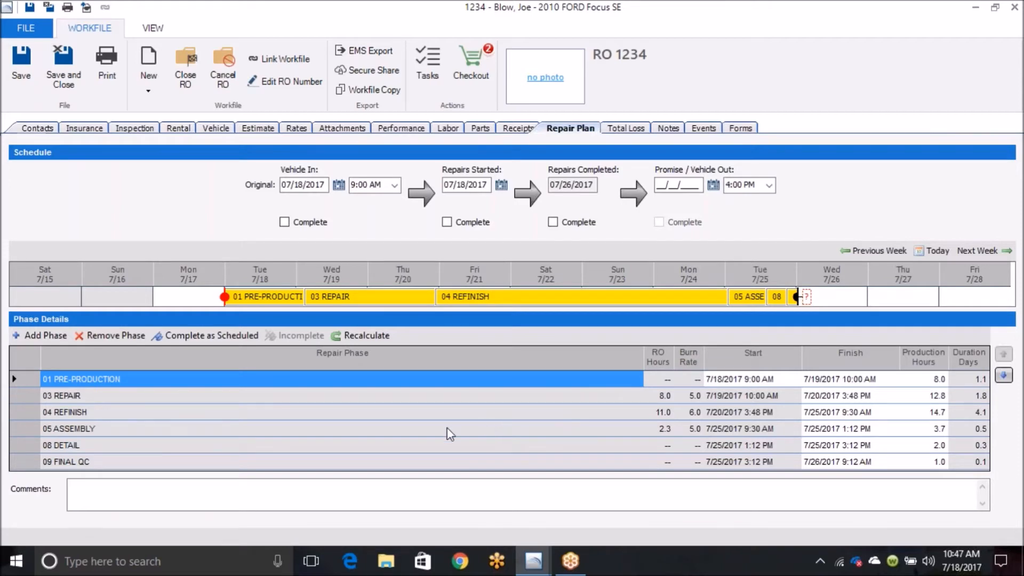
# Step: Mark Vehicle In and Repairs Started as complete in the FORD Focus repair plan, and save and close the workfile
pyautogui.click(284, 222)
pyautogui.click(447, 222)
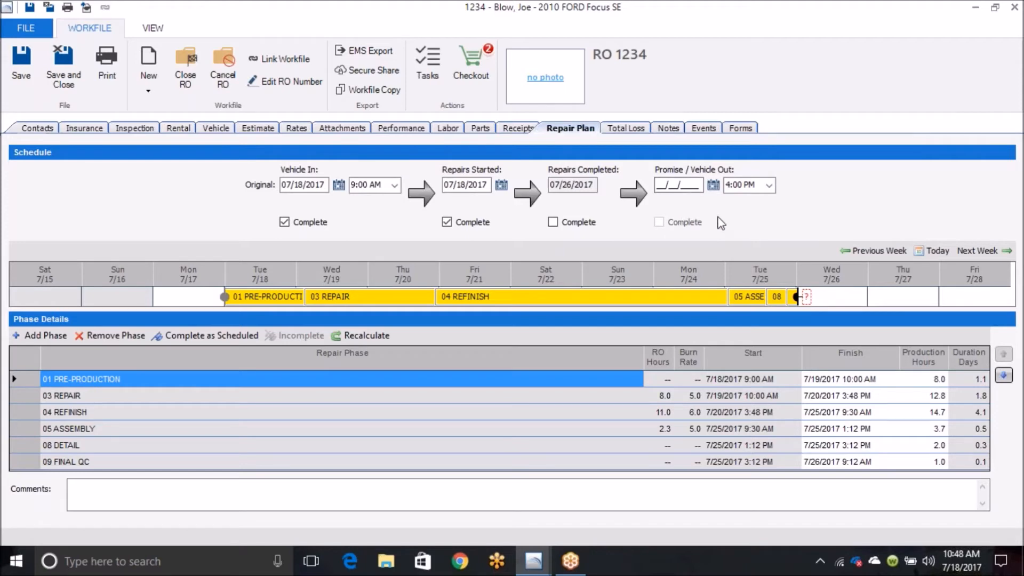
pyautogui.click(64, 63)
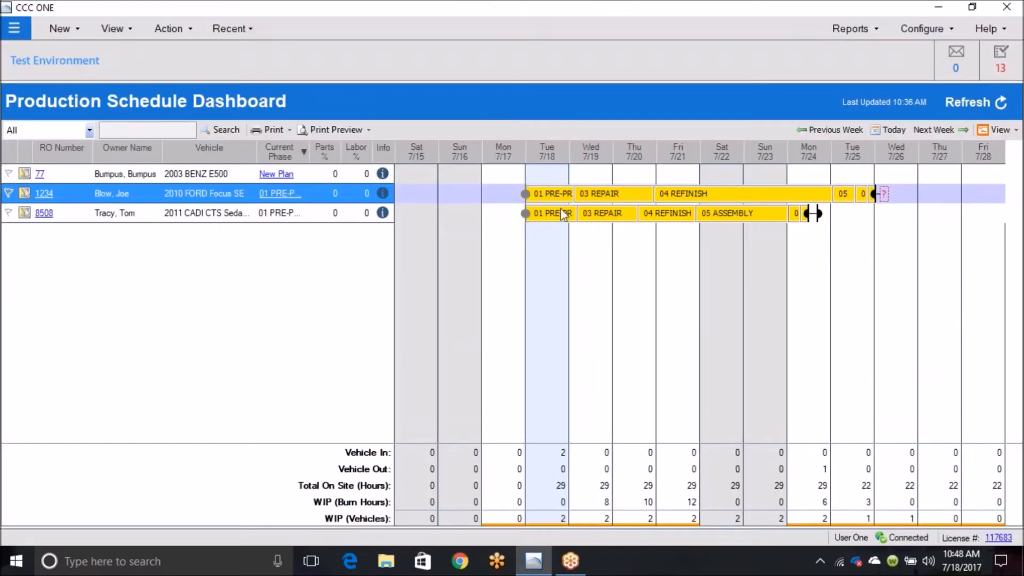
# Step: Set the FORD Focus's Vehicle Out to 07/26/2017 at 10:12 AM on its schedule bar, and check it in the repair plan
pyautogui.moveTo(884, 197)
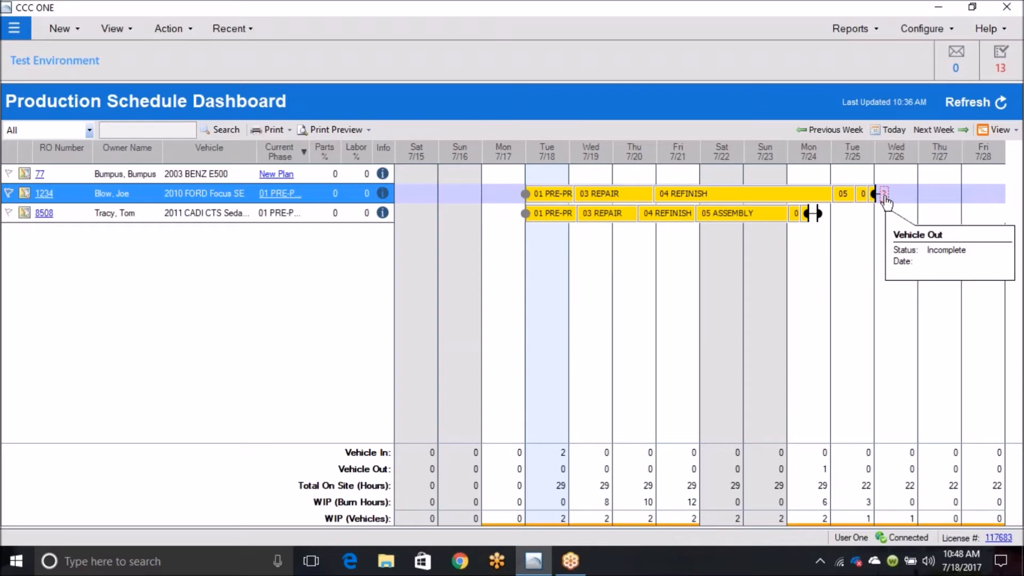
pyautogui.click(885, 198)
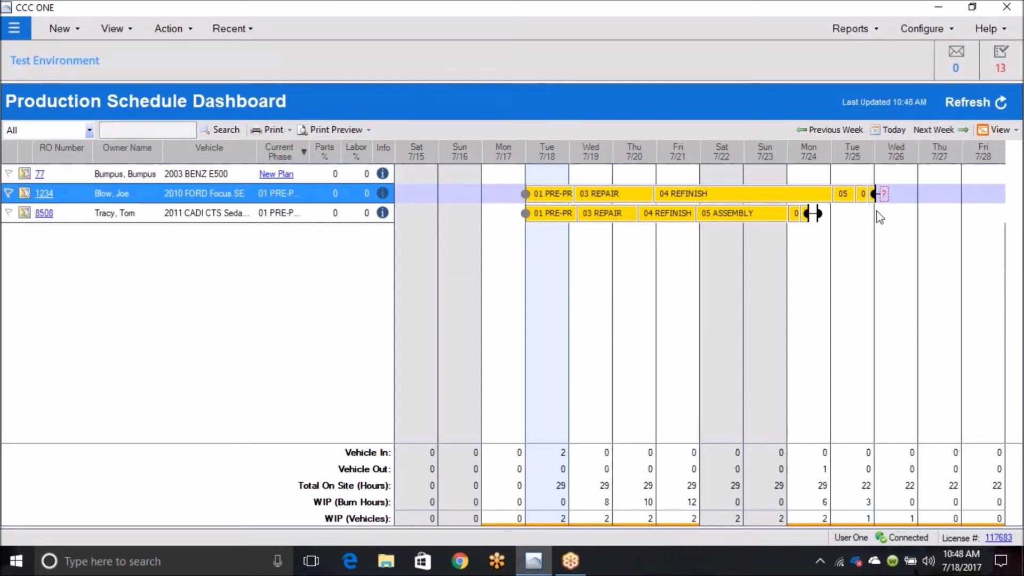
pyautogui.moveTo(884, 196)
pyautogui.moveTo(885, 198); pyautogui.dragTo(883, 199)
pyautogui.doubleClick(808, 198)
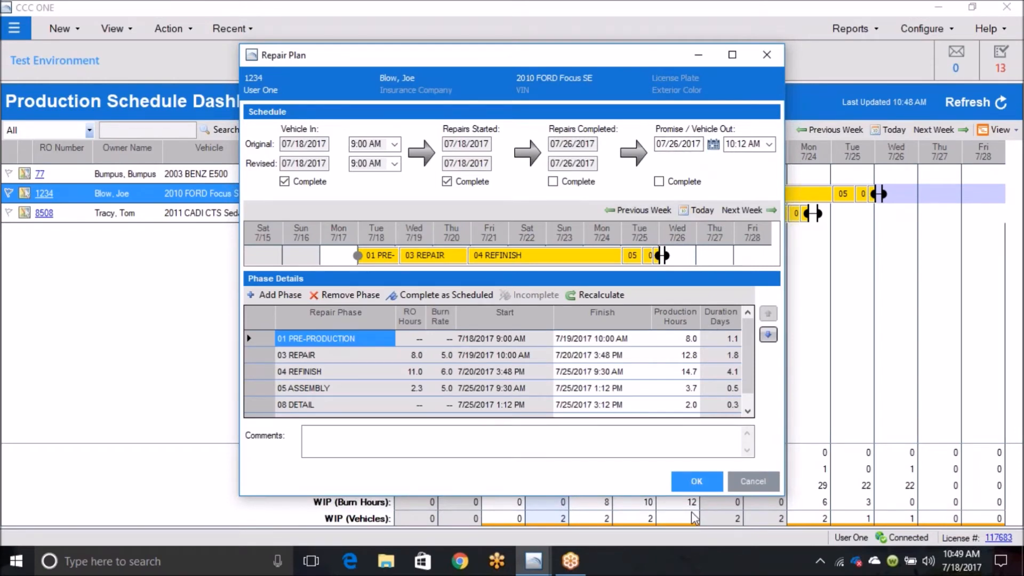
pyautogui.click(692, 483)
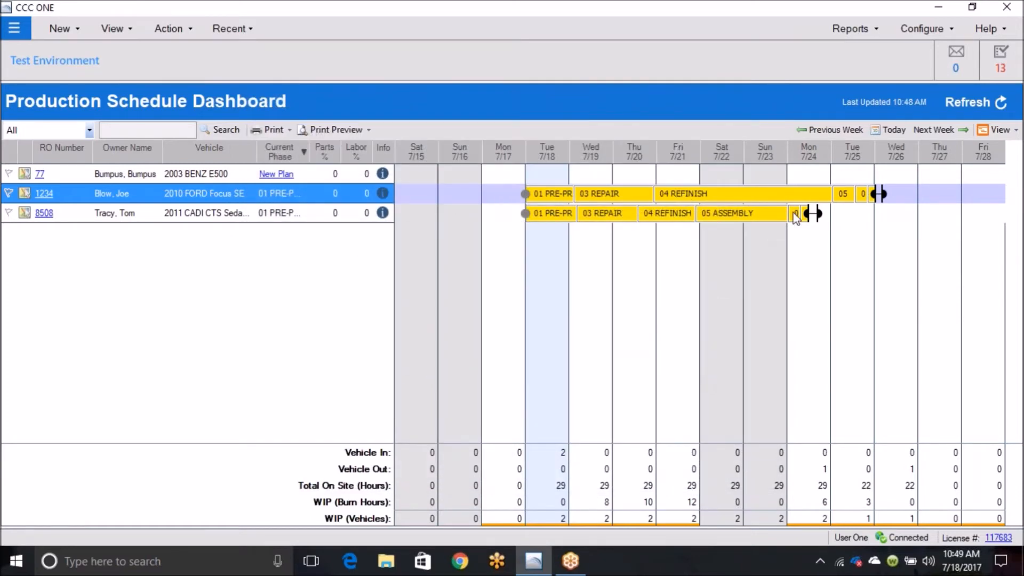
# Step: Open the 2010 FORD Focus SE's repair plan and add the 06 SUBLET phase with 8.0 production hours
pyautogui.moveTo(699, 195)
pyautogui.moveTo(634, 198)
pyautogui.doubleClick(500, 199)
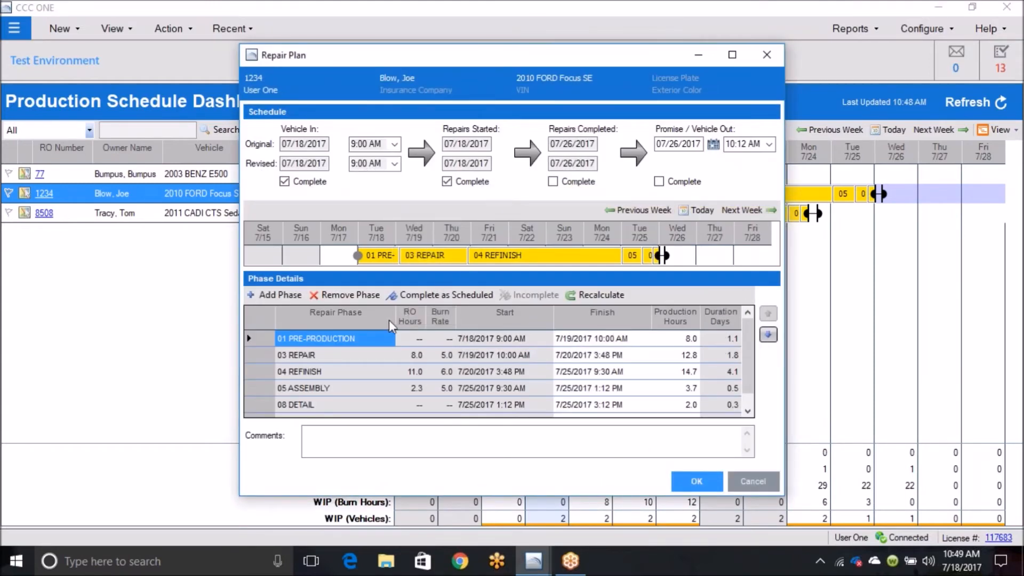
pyautogui.click(274, 292)
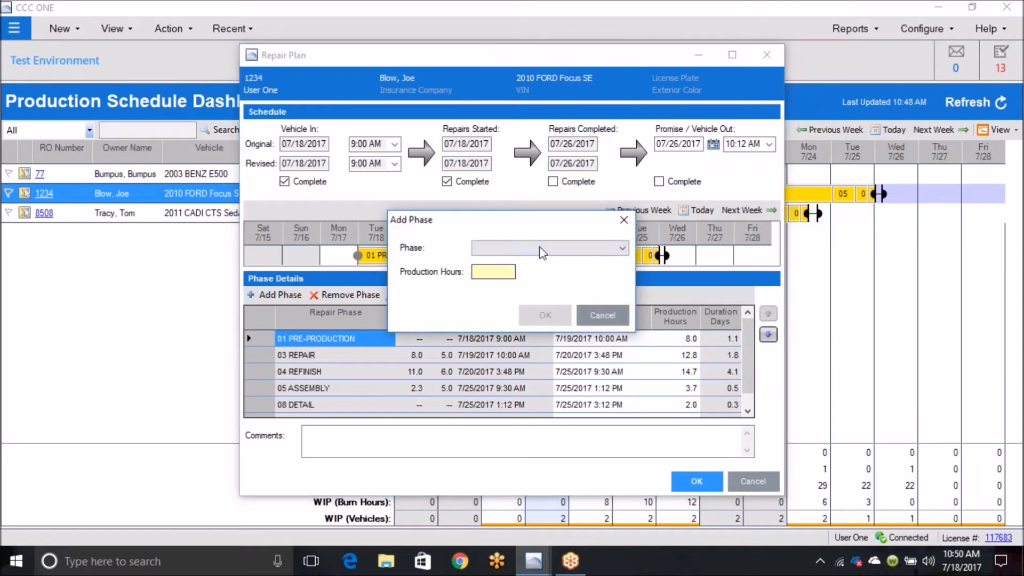
pyautogui.click(621, 249)
pyautogui.moveTo(619, 280); pyautogui.dragTo(626, 322)
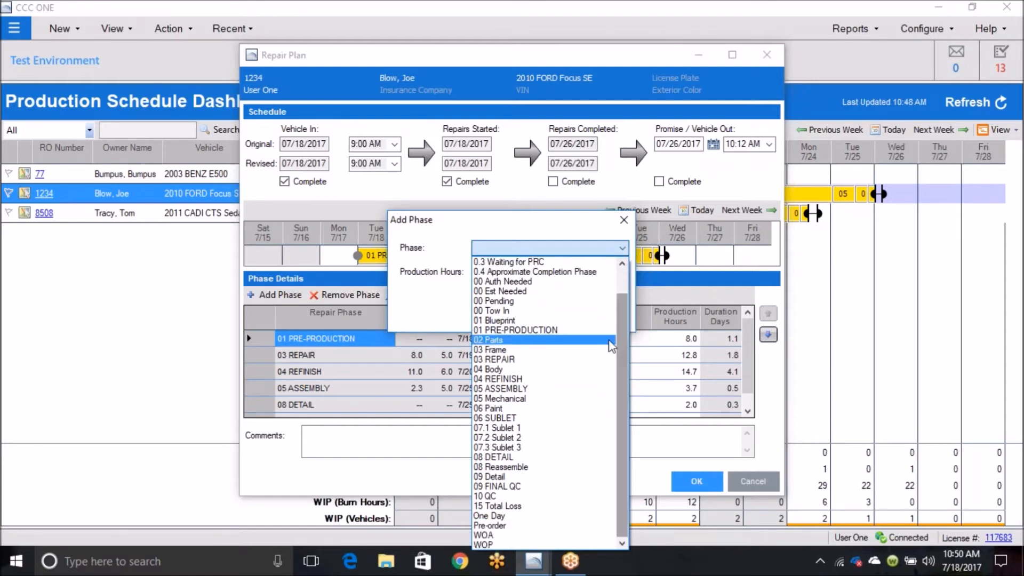
pyautogui.click(513, 421)
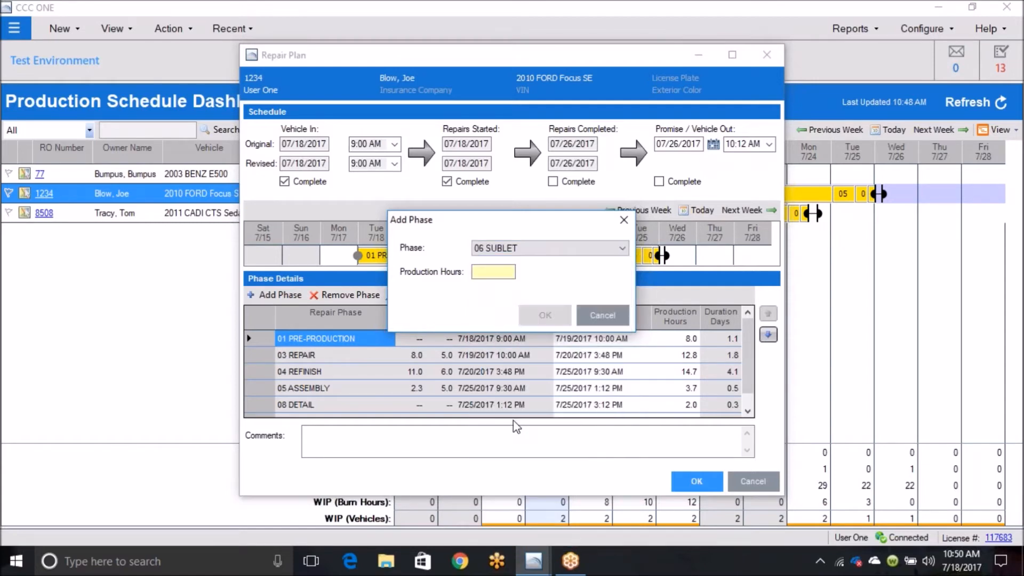
pyautogui.click(482, 272)
pyautogui.write('8')
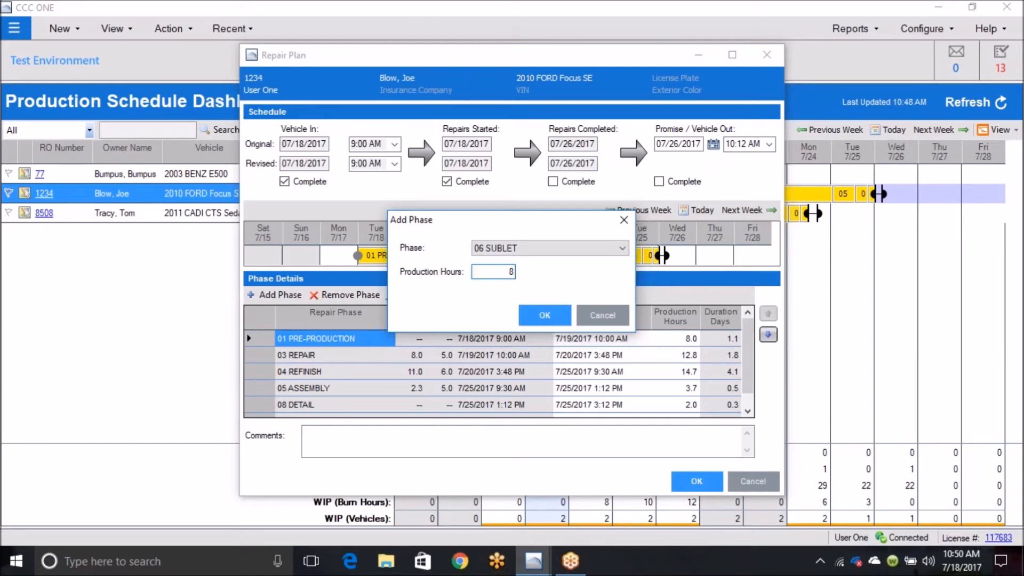
pyautogui.write('.0')
pyautogui.click(539, 318)
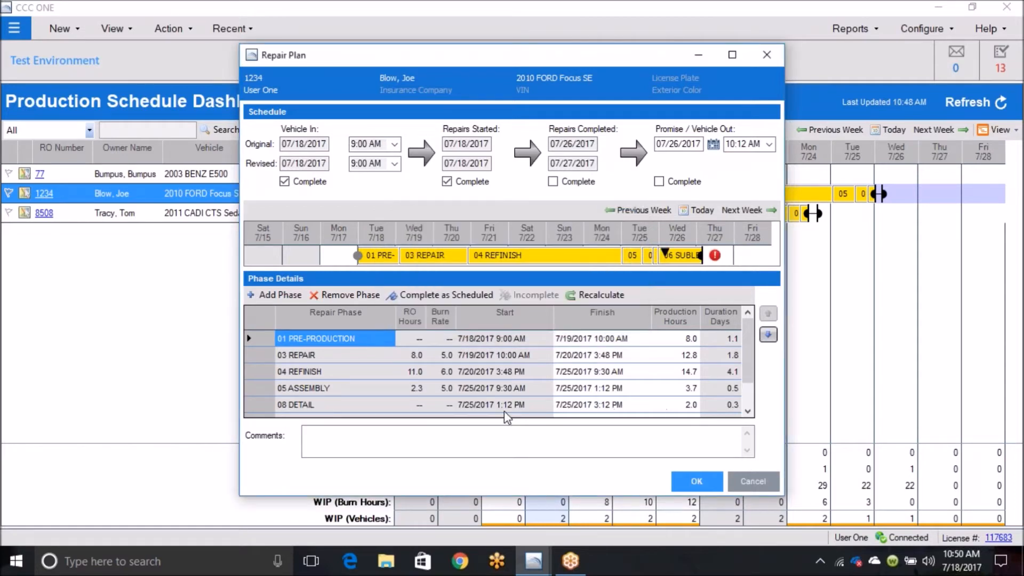
# Step: Move the 06 SUBLET phase between 05 ASSEMBLY and 08 DETAIL, and save the repair plan
pyautogui.moveTo(752, 374); pyautogui.dragTo(752, 388)
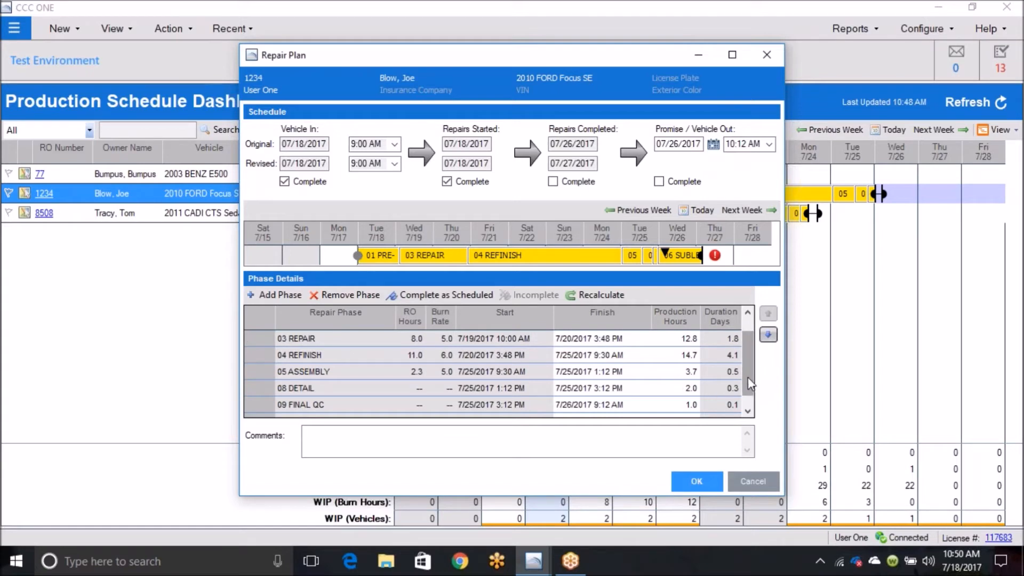
pyautogui.moveTo(747, 378); pyautogui.dragTo(745, 399)
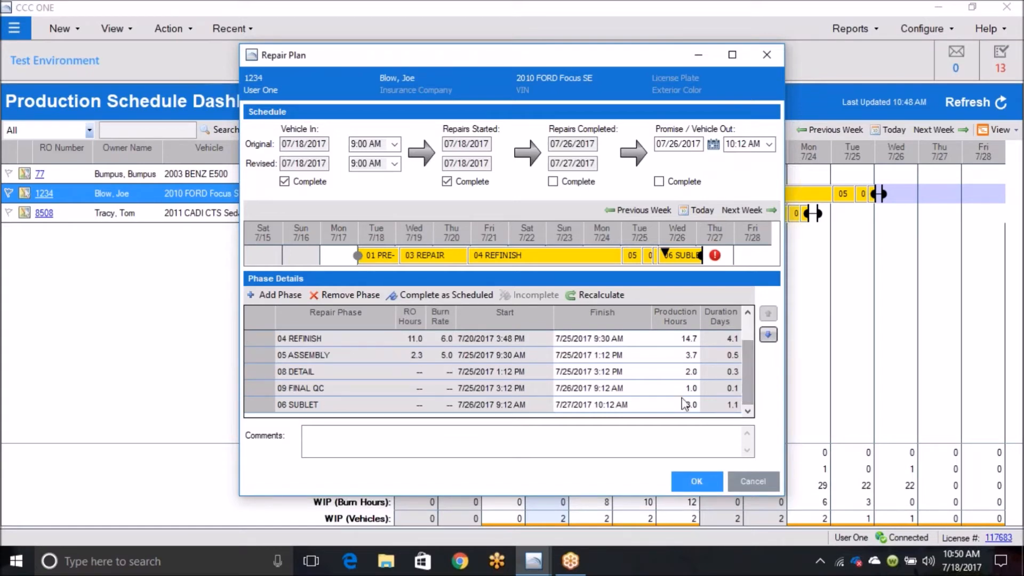
pyautogui.click(550, 408)
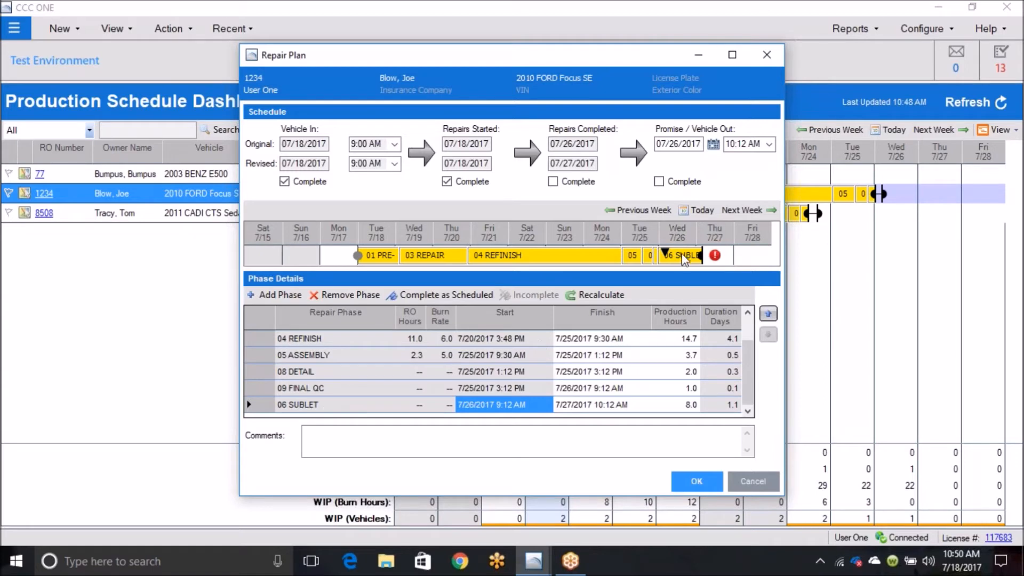
pyautogui.click(768, 314)
pyautogui.click(767, 314)
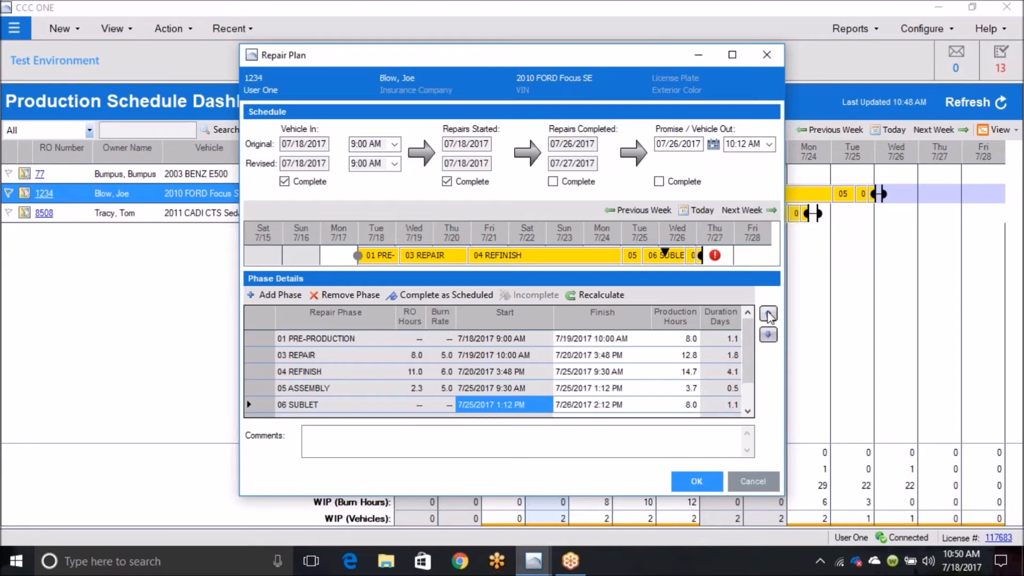
pyautogui.click(768, 315)
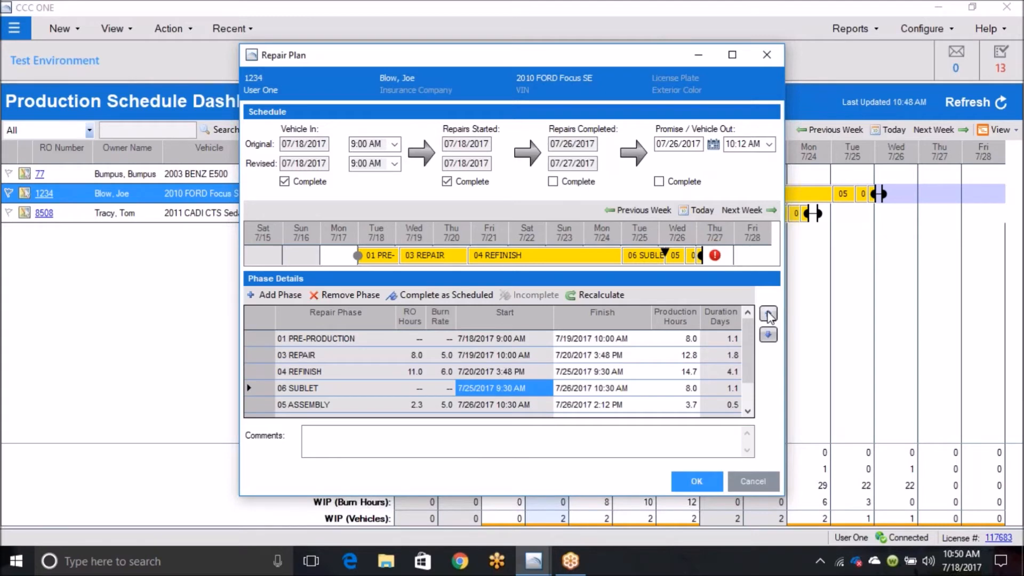
pyautogui.click(767, 335)
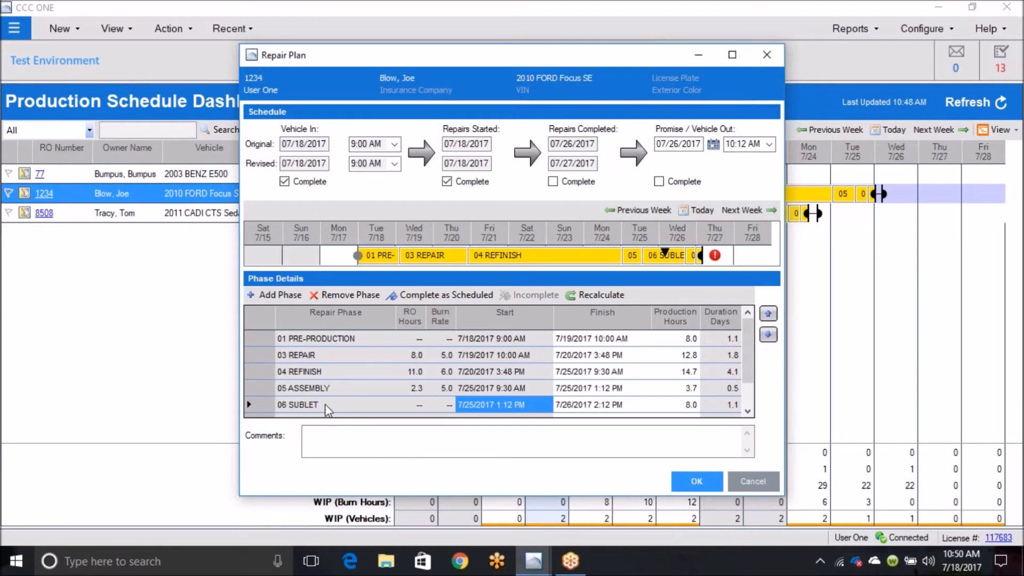
pyautogui.click(693, 482)
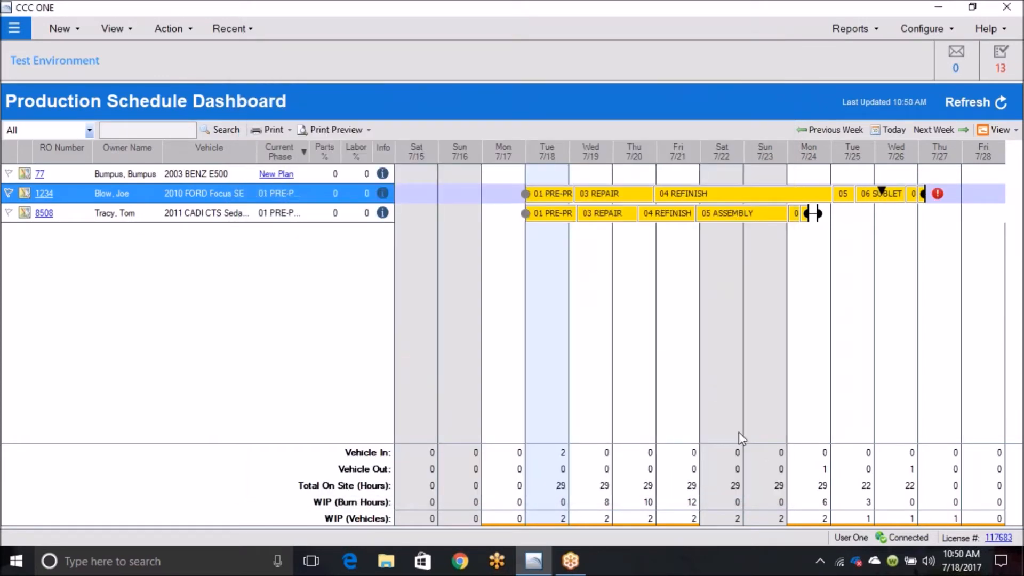
# Step: Update the FORD Focus's scheduled Vehicle Out to 07/27/2017 at 10:12 AM with the delay reason Other
pyautogui.moveTo(861, 195)
pyautogui.moveTo(937, 198)
pyautogui.click(937, 195)
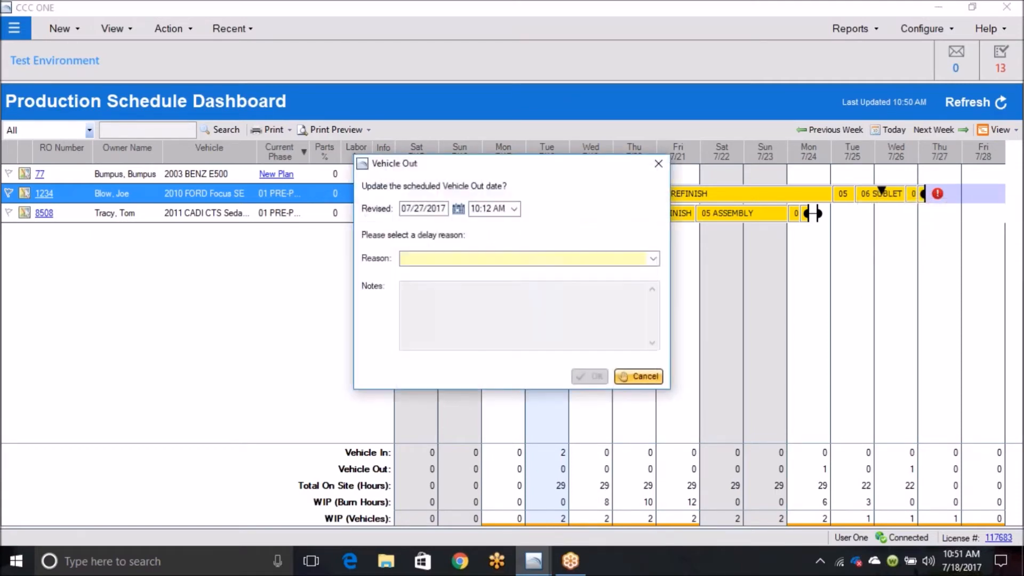
pyautogui.click(563, 261)
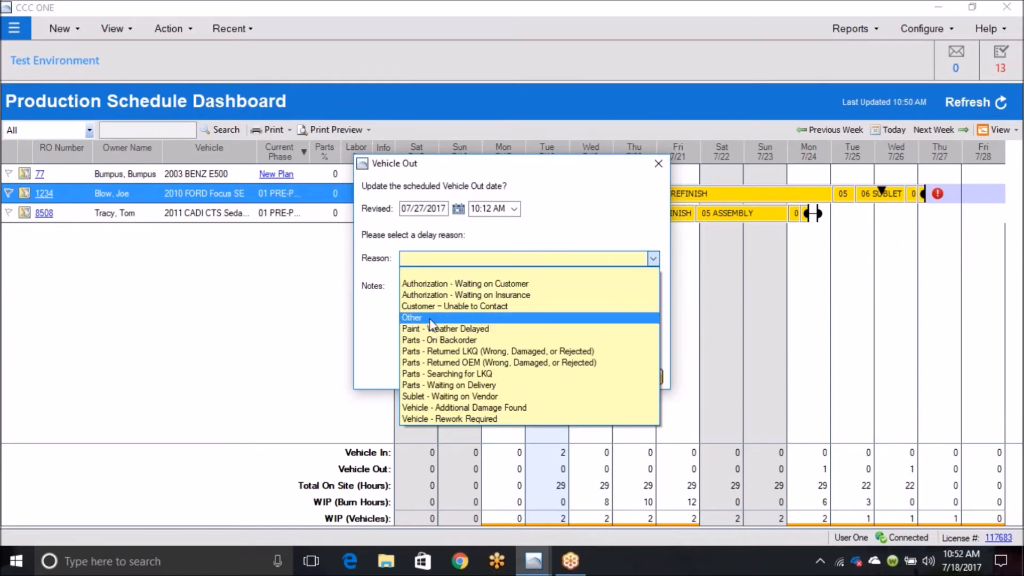
pyautogui.click(430, 318)
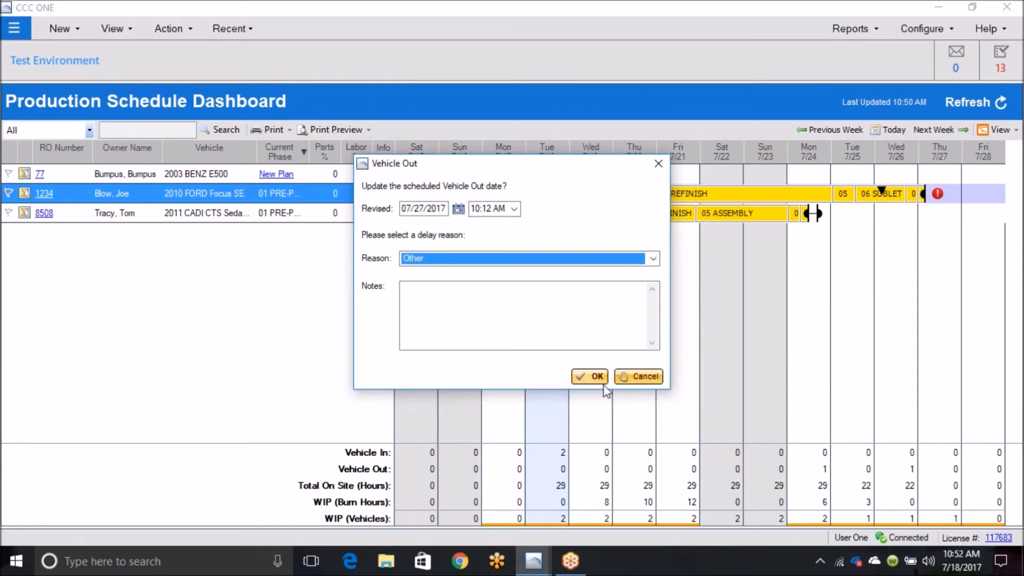
pyautogui.click(581, 375)
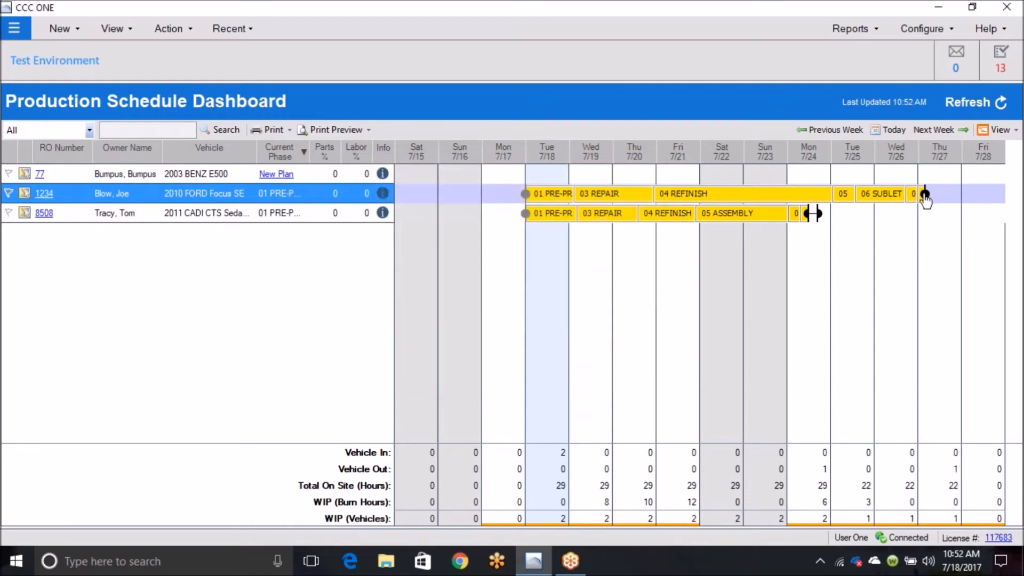
# Step: Extend the FORD Focus's 01 PRE-PRODUCTION phase to the early afternoon of 7/20/2017 on its schedule bar
pyautogui.moveTo(925, 195)
pyautogui.moveTo(655, 200)
pyautogui.moveTo(552, 201)
pyautogui.moveTo(574, 219)
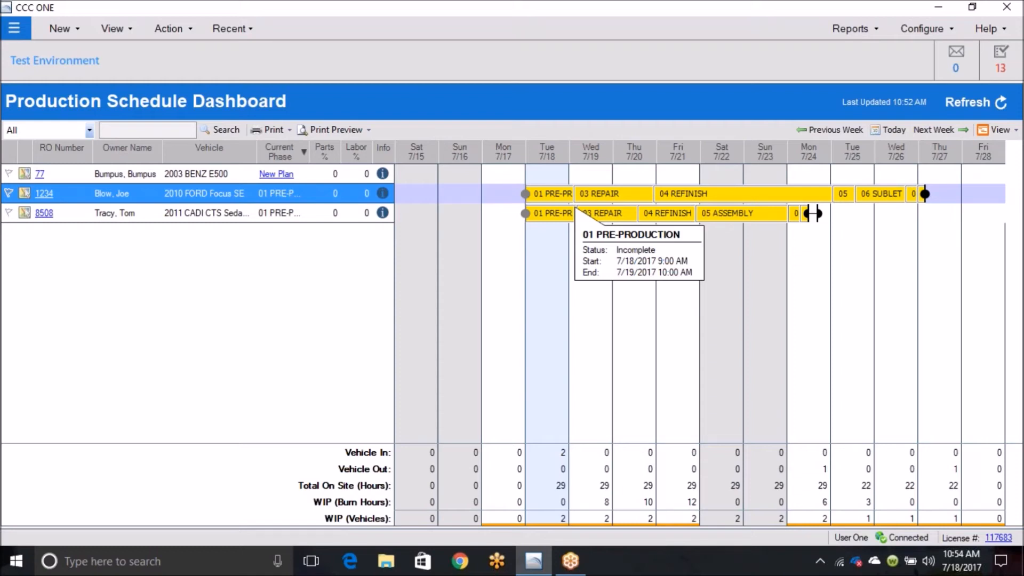
pyautogui.moveTo(576, 193); pyautogui.dragTo(643, 196)
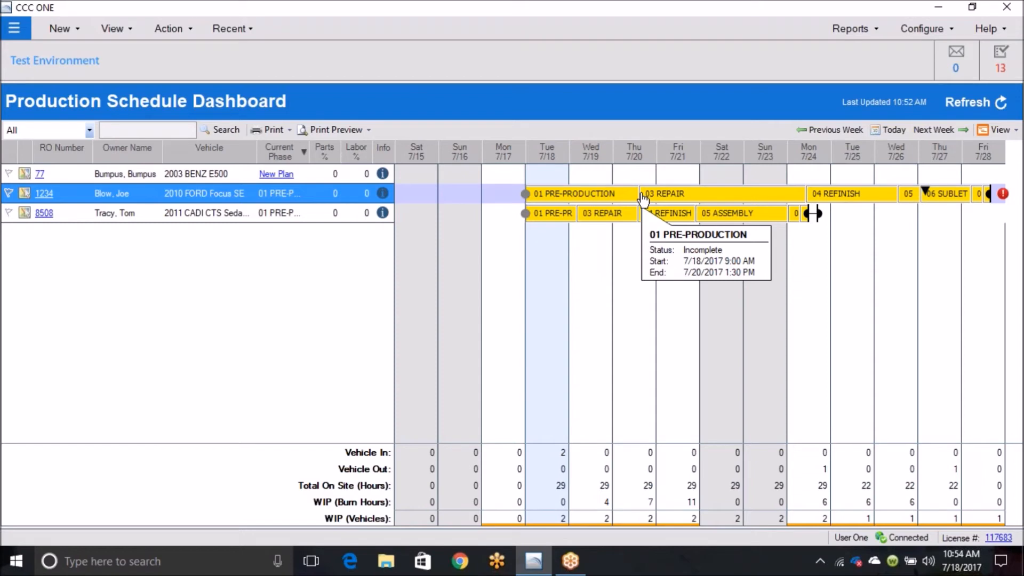
pyautogui.moveTo(642, 197); pyautogui.dragTo(640, 198)
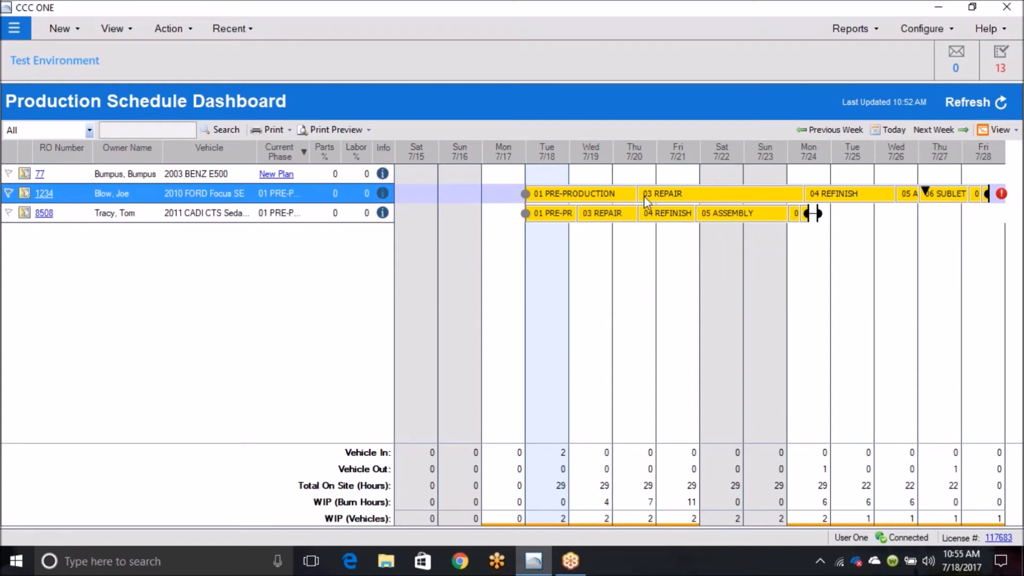
# Step: Update the FORD Focus's scheduled Vehicle Out to 07/28/2017 at 1:24 PM with the delay reason Other
pyautogui.moveTo(661, 200)
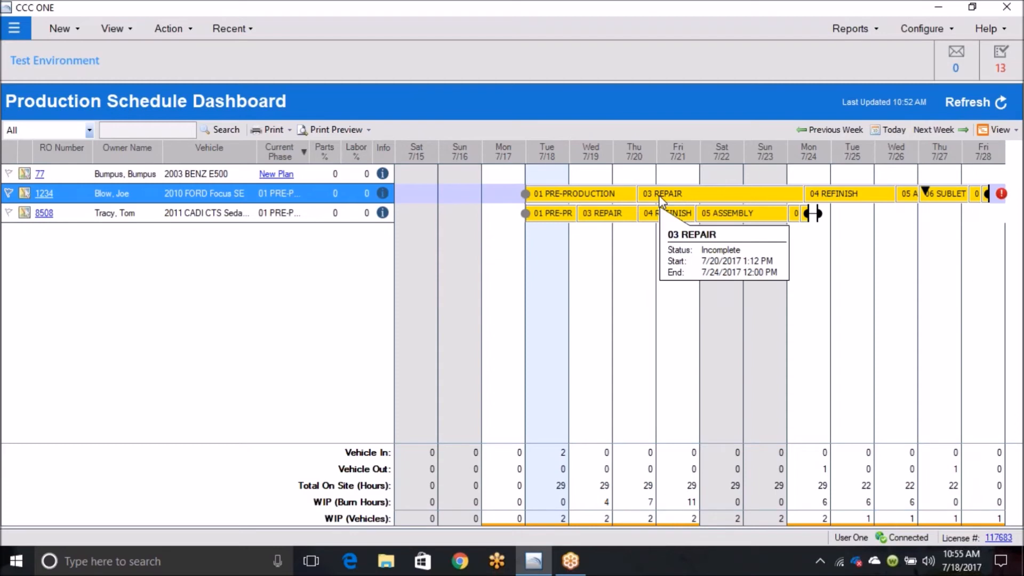
pyautogui.click(1001, 194)
pyautogui.click(651, 258)
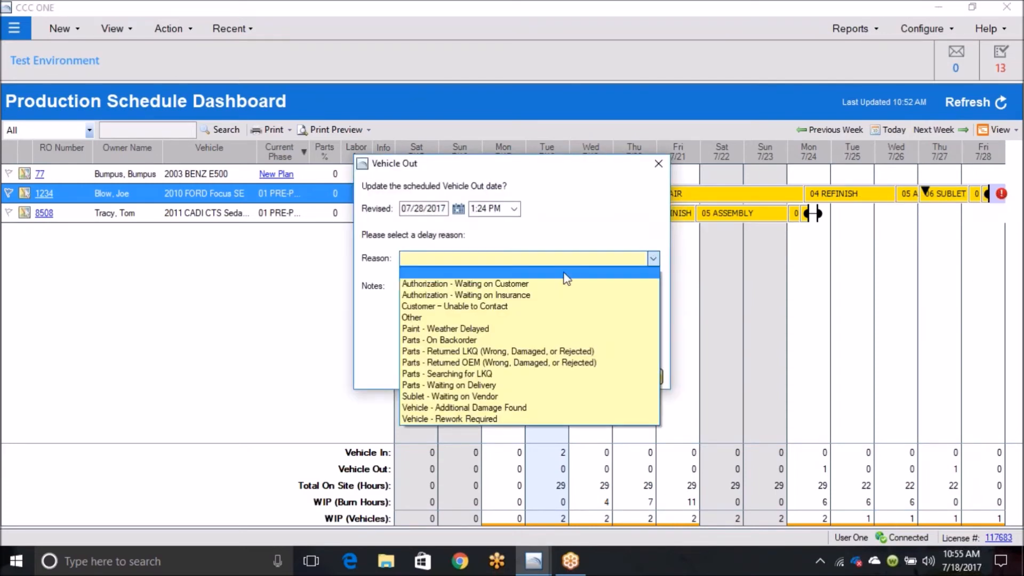
pyautogui.click(461, 318)
pyautogui.click(586, 376)
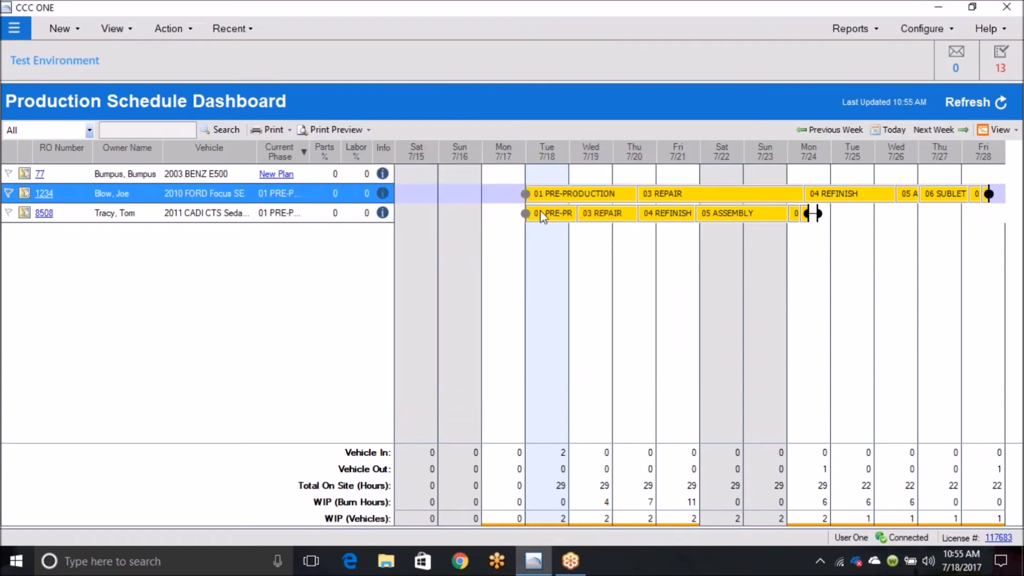
pyautogui.click(559, 216)
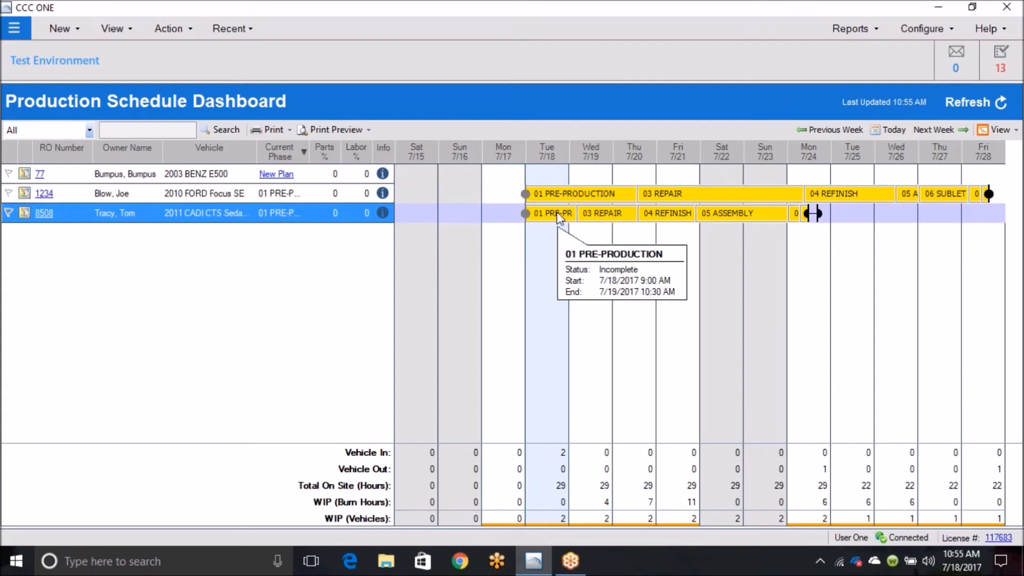
pyautogui.rightClick(559, 216)
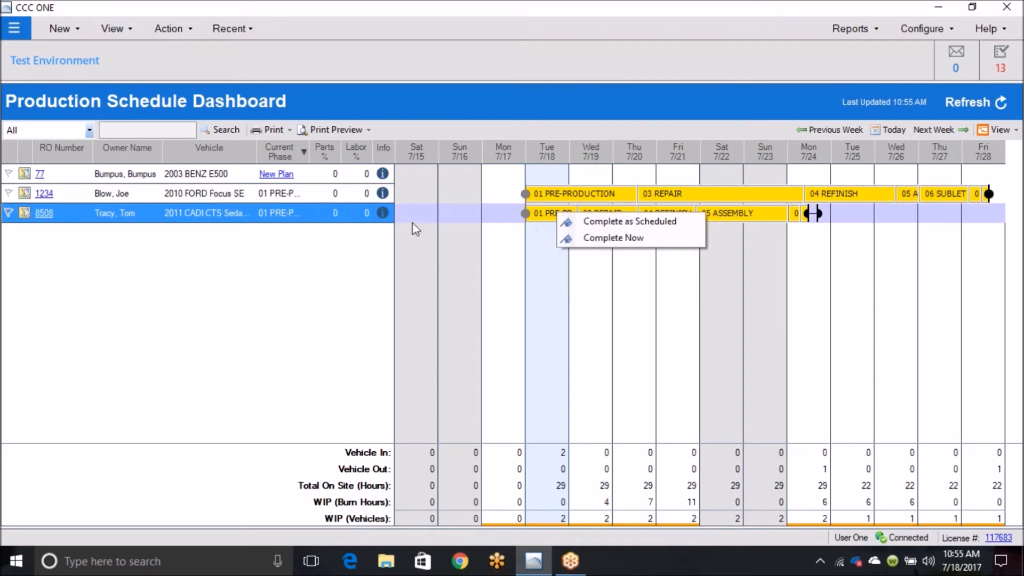
pyautogui.click(427, 221)
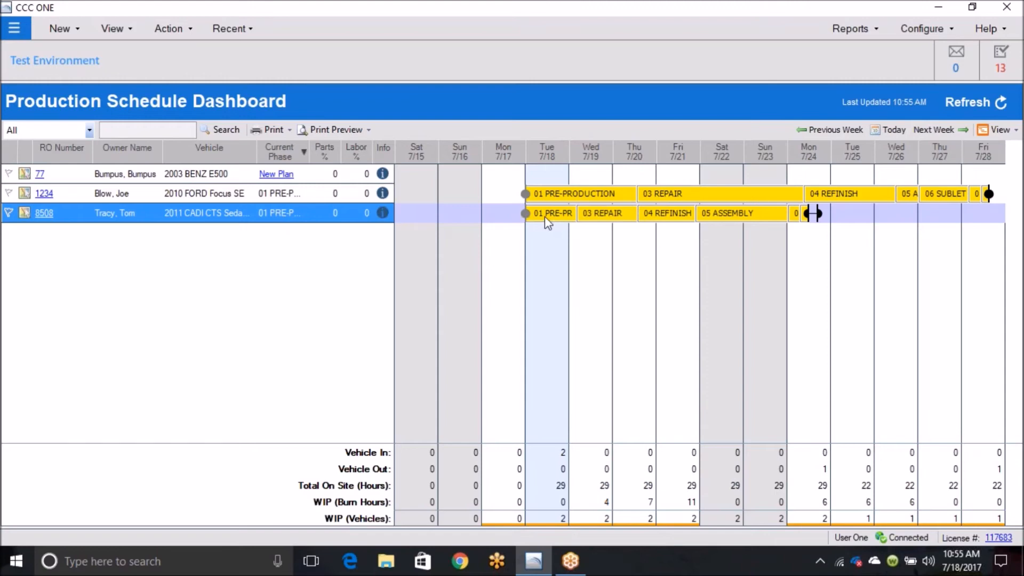
# Step: Shorten the 2011 CADI CTS's 01 PRE-PRODUCTION phase to end on 7/18/2017 at 12:30 PM, and mark it complete as scheduled
pyautogui.moveTo(546, 219)
pyautogui.moveTo(579, 220); pyautogui.dragTo(548, 221)
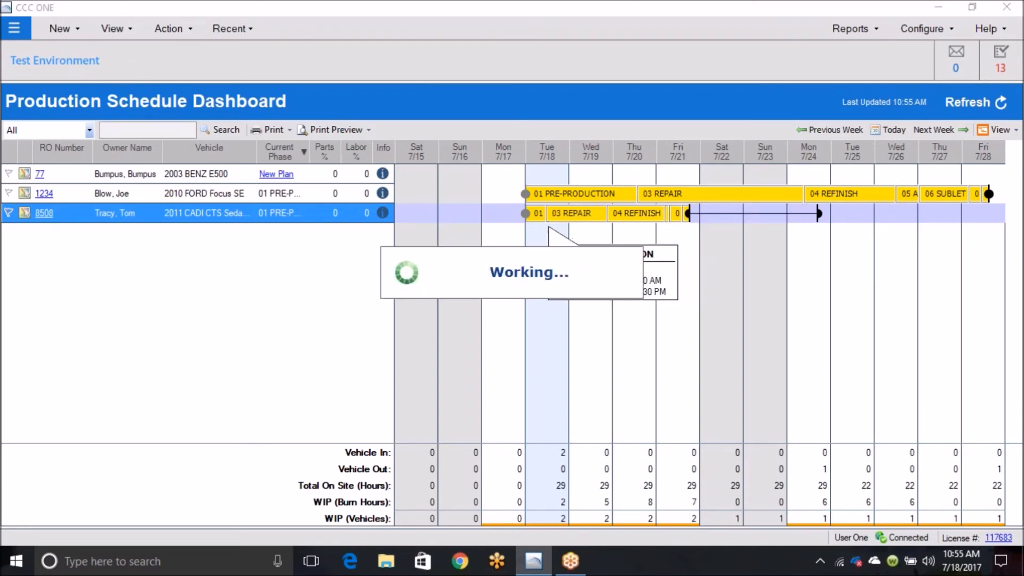
pyautogui.rightClick(539, 214)
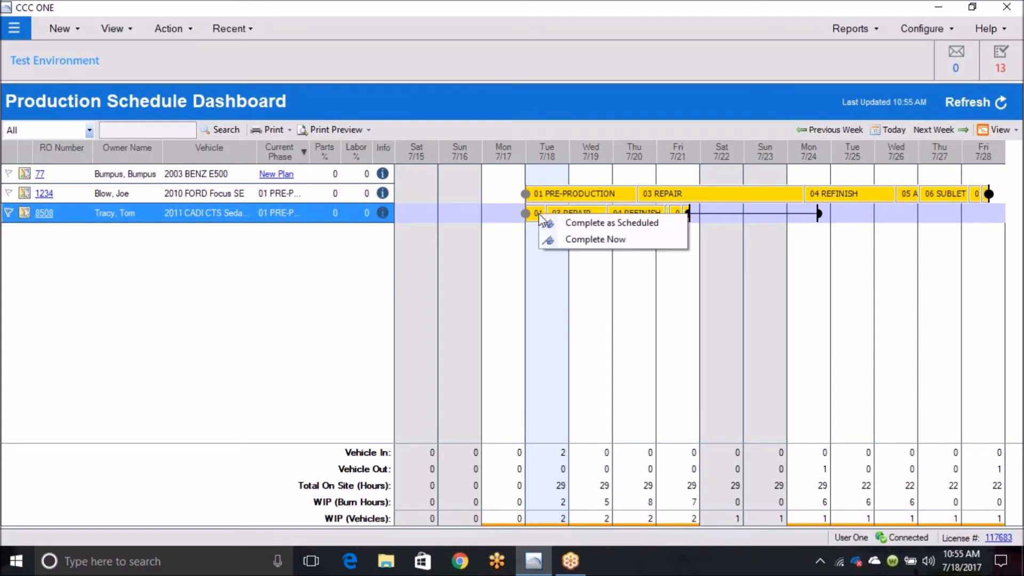
pyautogui.click(570, 224)
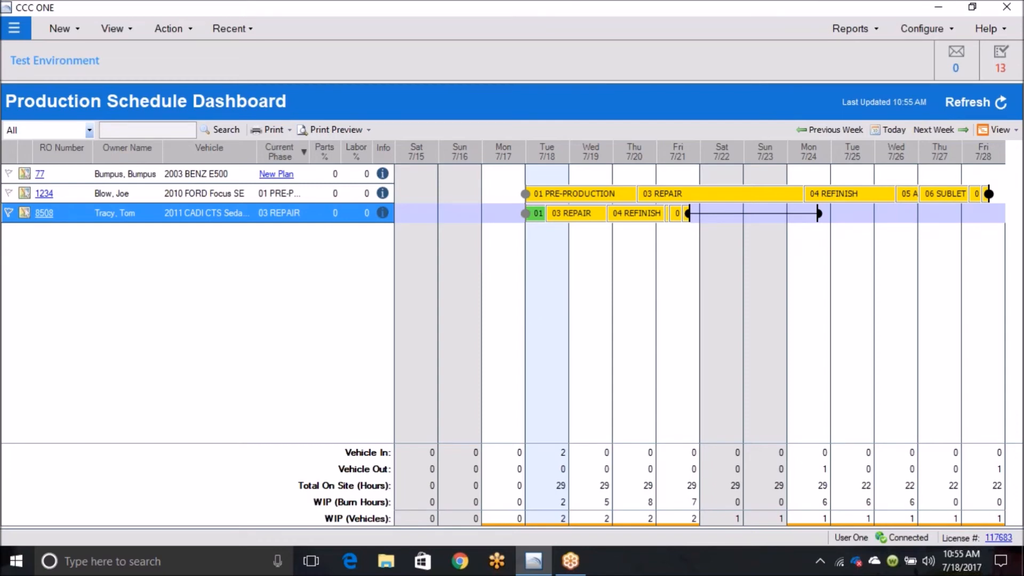
# Step: Shorten the CADI CTS's 03 REPAIR phase to end on 7/19/2017 at 10:18 AM, and mark it complete as scheduled
pyautogui.moveTo(576, 218)
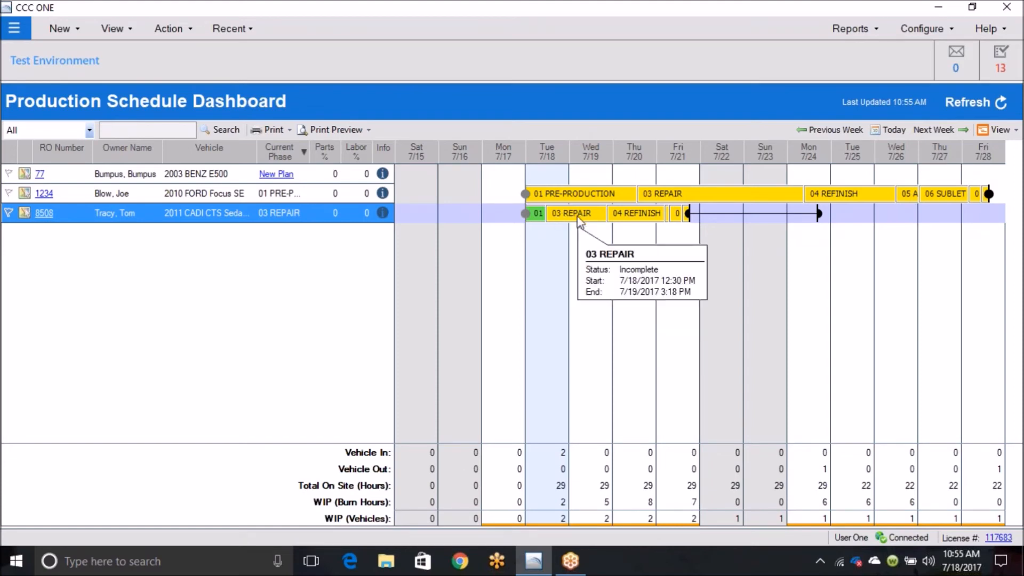
pyautogui.rightClick(579, 219)
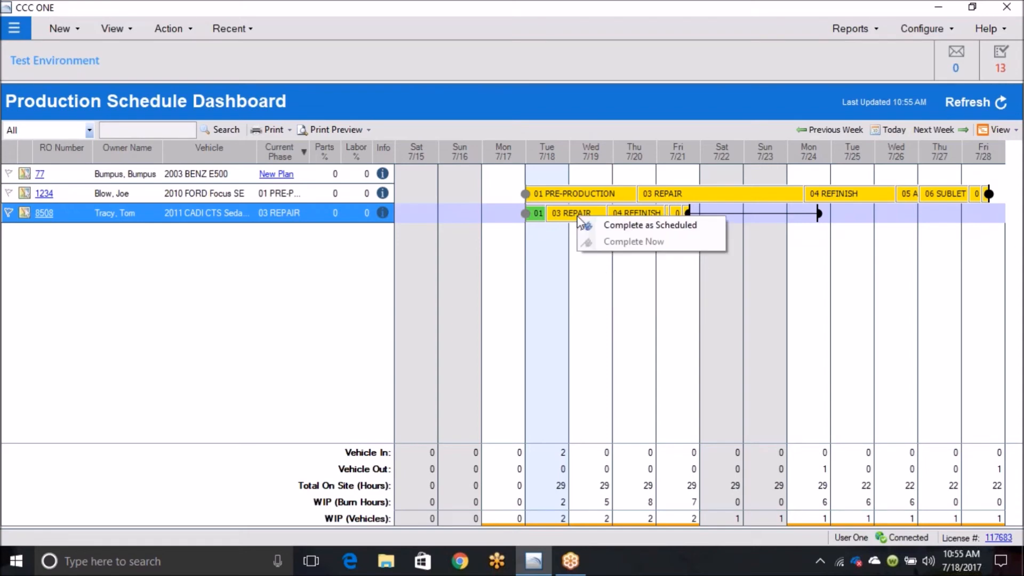
pyautogui.click(610, 225)
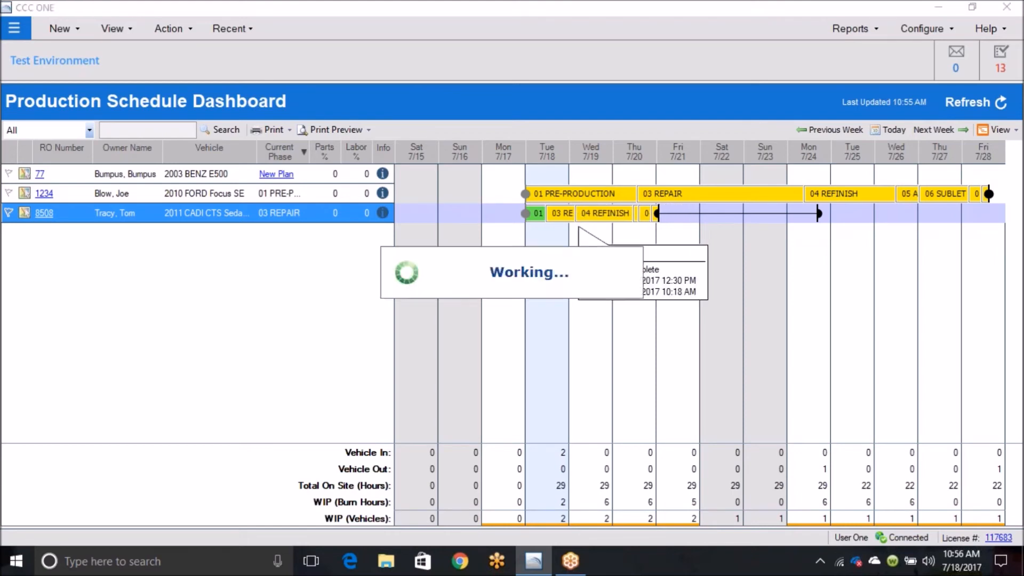
pyautogui.rightClick(557, 215)
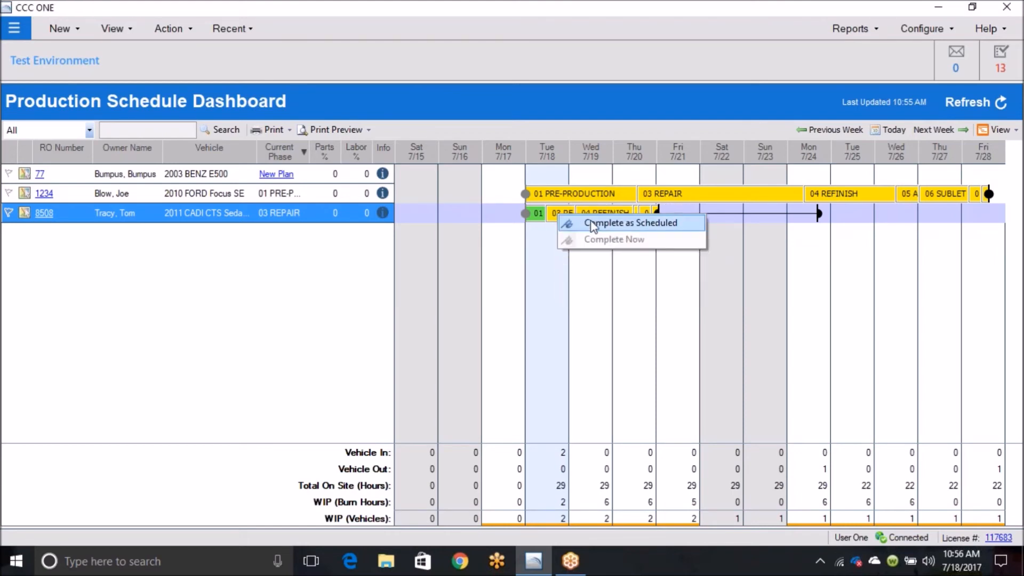
pyautogui.click(592, 223)
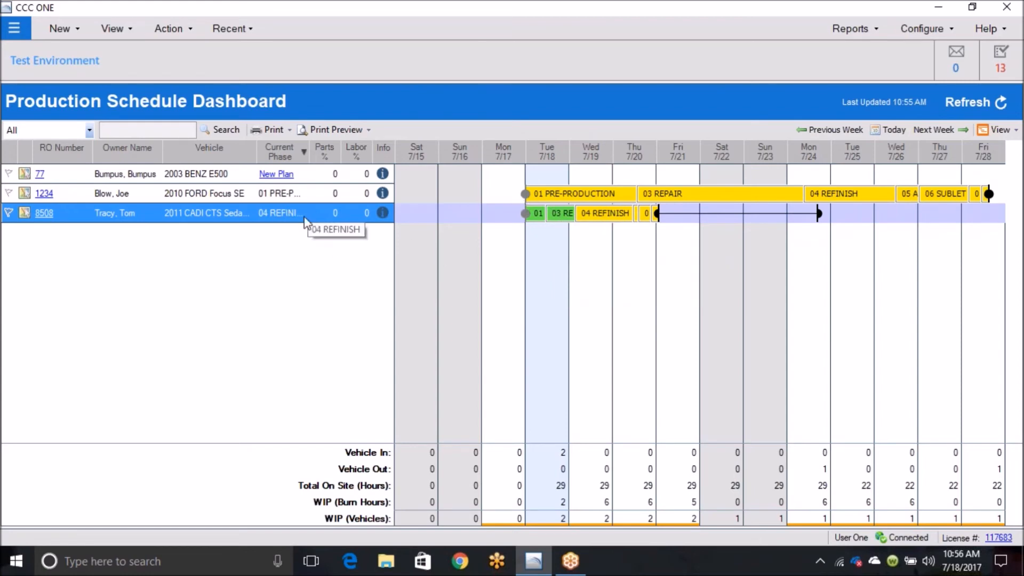
pyautogui.moveTo(574, 218)
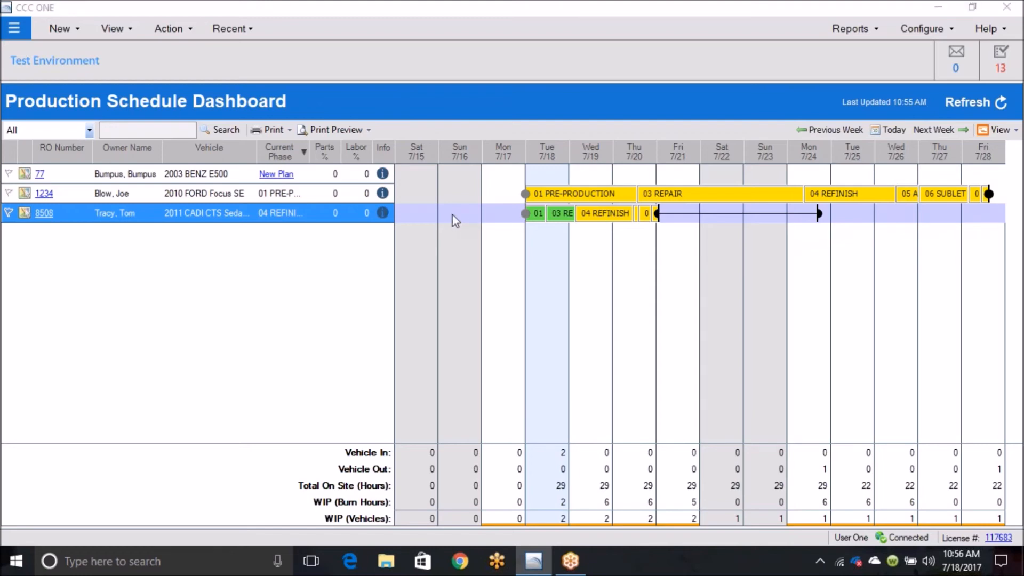
# Step: Mark the 2011 CADI CTS's 04 REFINISH phase complete as scheduled, and revert it to incomplete
pyautogui.doubleClick(613, 216)
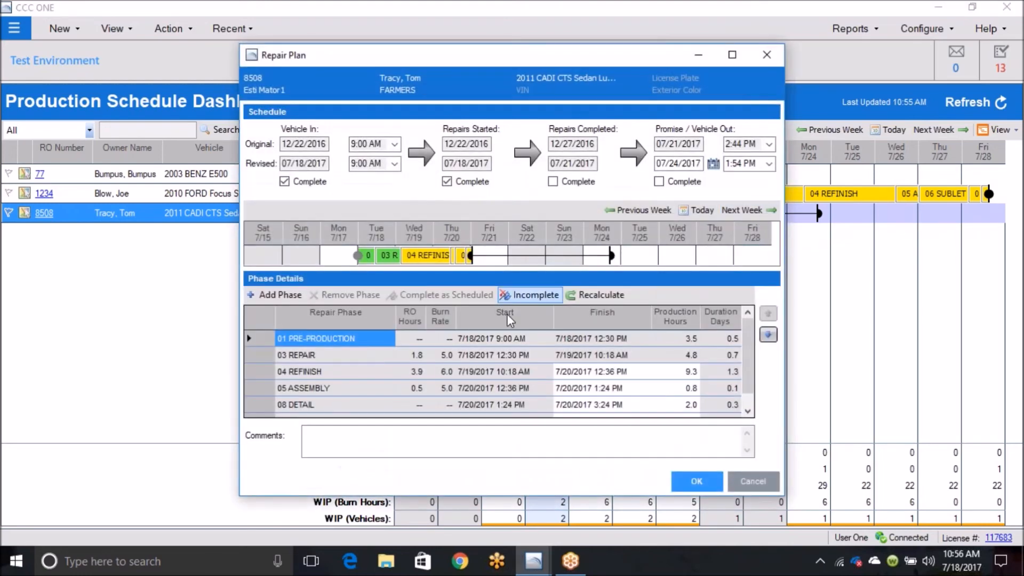
pyautogui.click(336, 354)
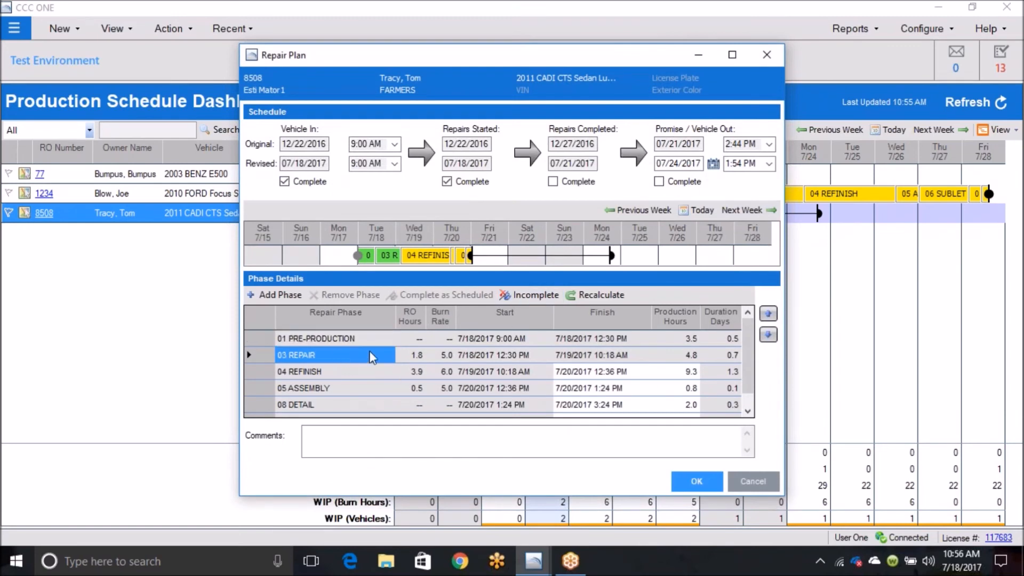
pyautogui.click(344, 372)
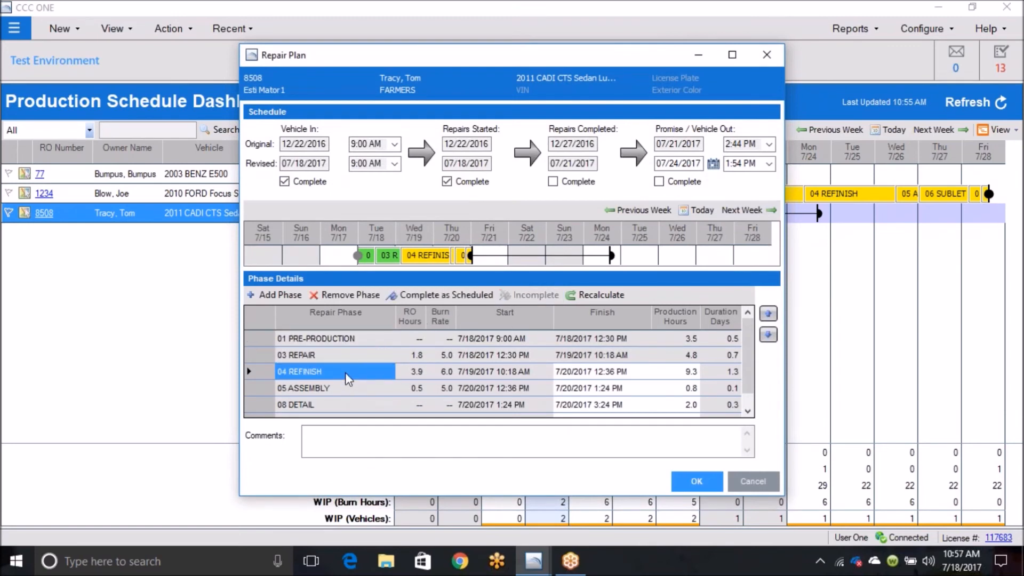
pyautogui.click(454, 293)
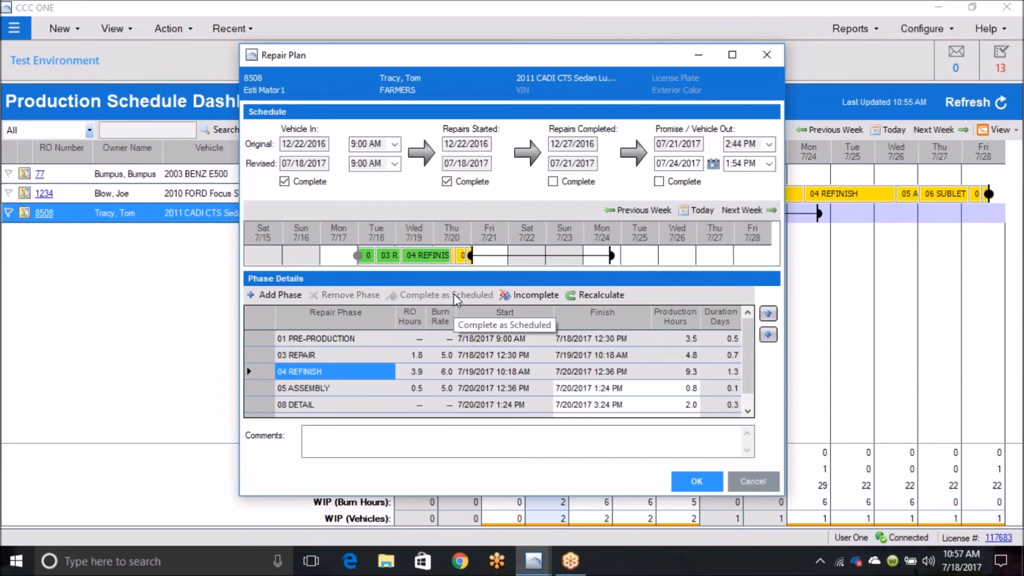
pyautogui.click(529, 297)
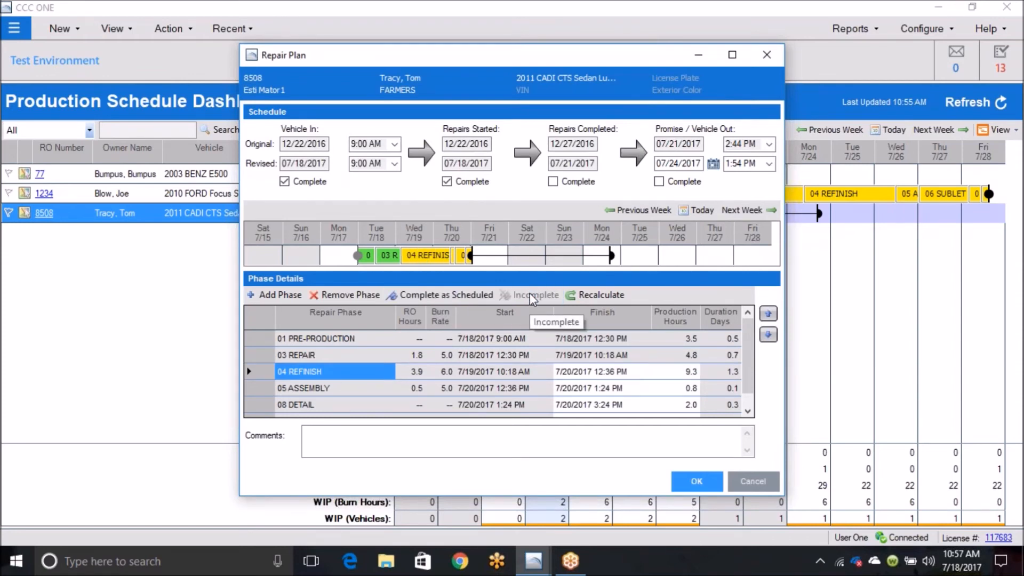
pyautogui.click(752, 482)
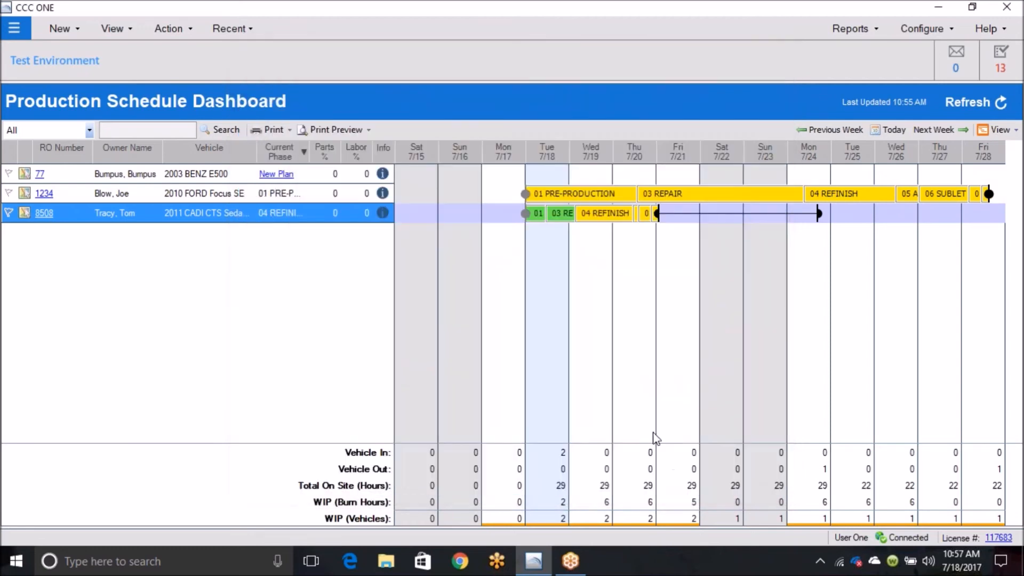
# Step: Recalculate the 2010 FORD Focus's repair plan using the Standard plan, and save it
pyautogui.click(284, 193)
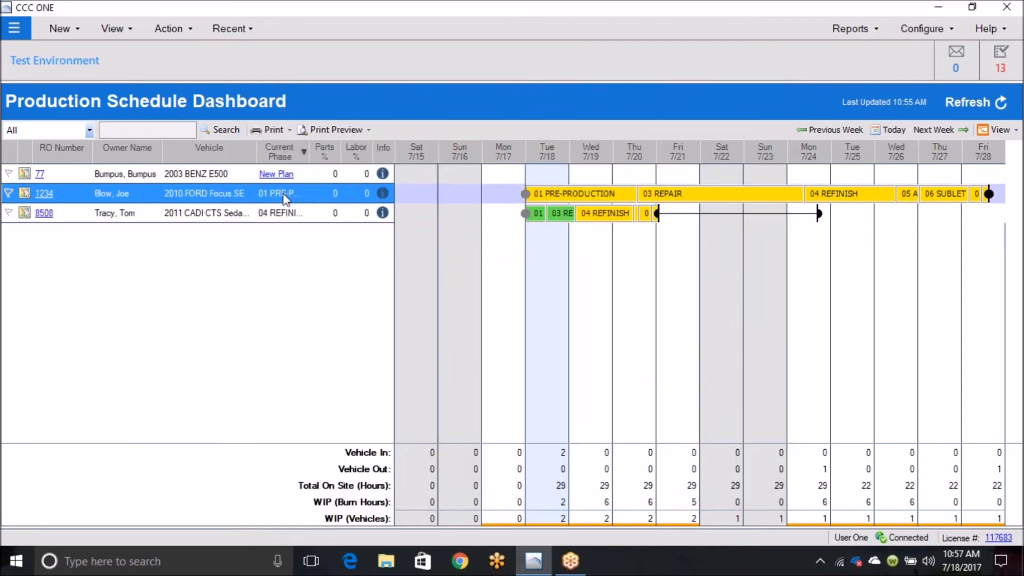
pyautogui.moveTo(581, 198)
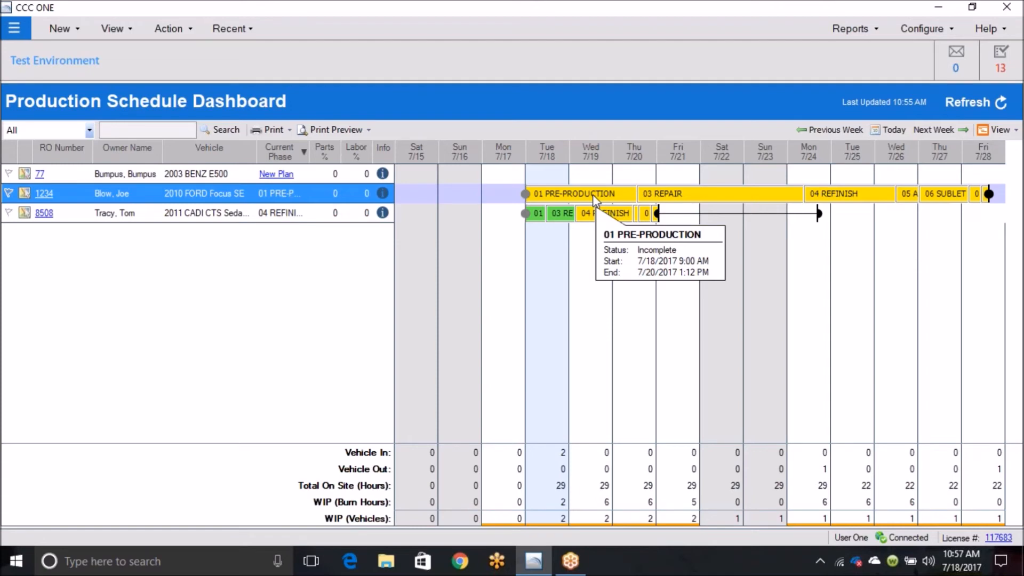
pyautogui.doubleClick(469, 194)
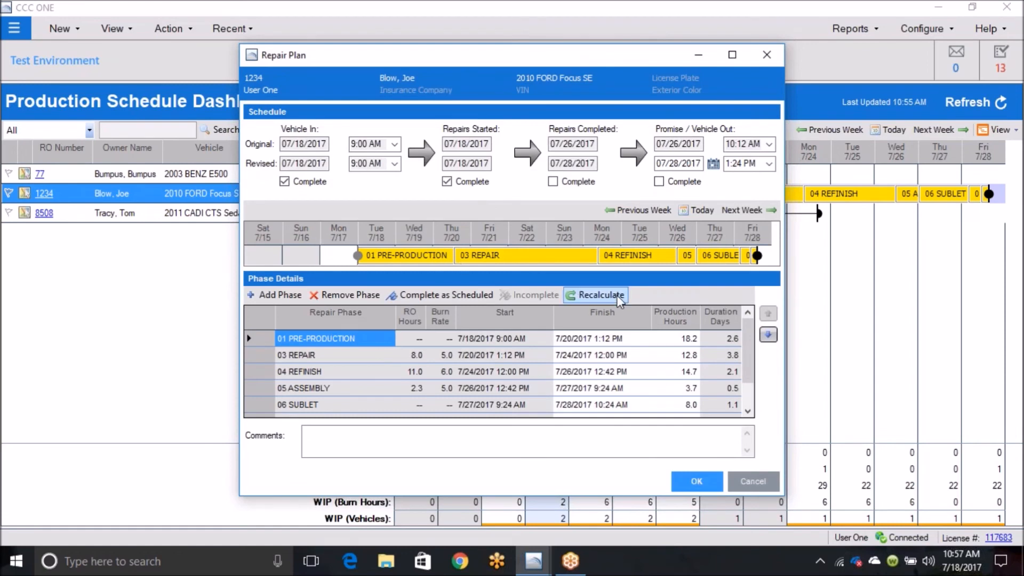
pyautogui.click(597, 294)
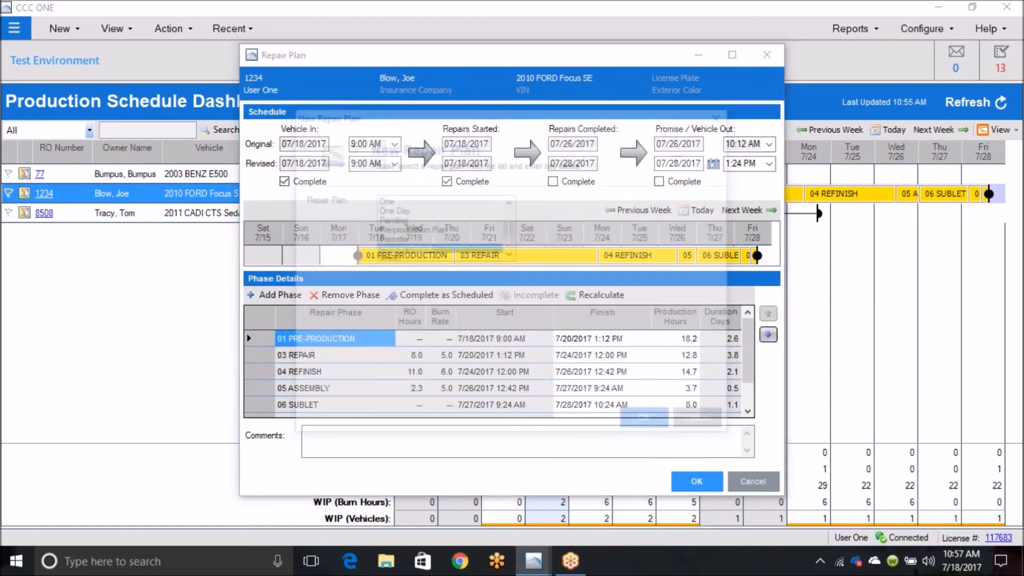
pyautogui.scroll(-4, 509, 254)
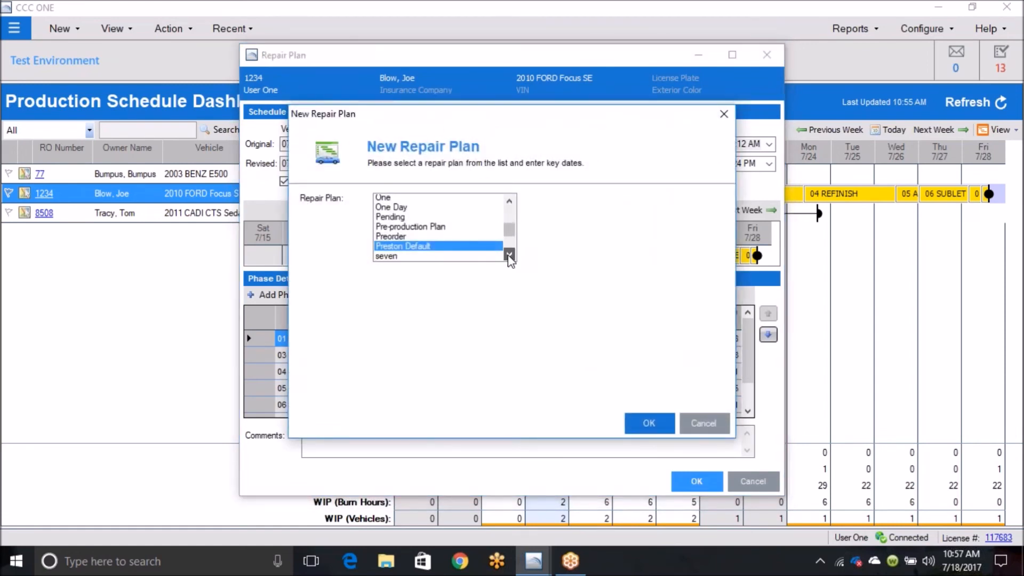
pyautogui.click(405, 239)
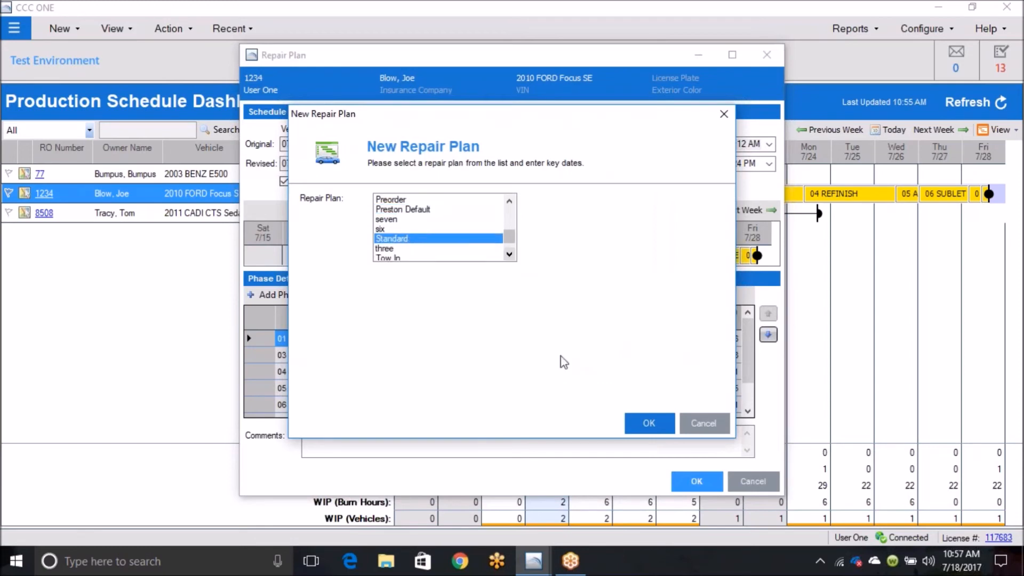
pyautogui.click(654, 424)
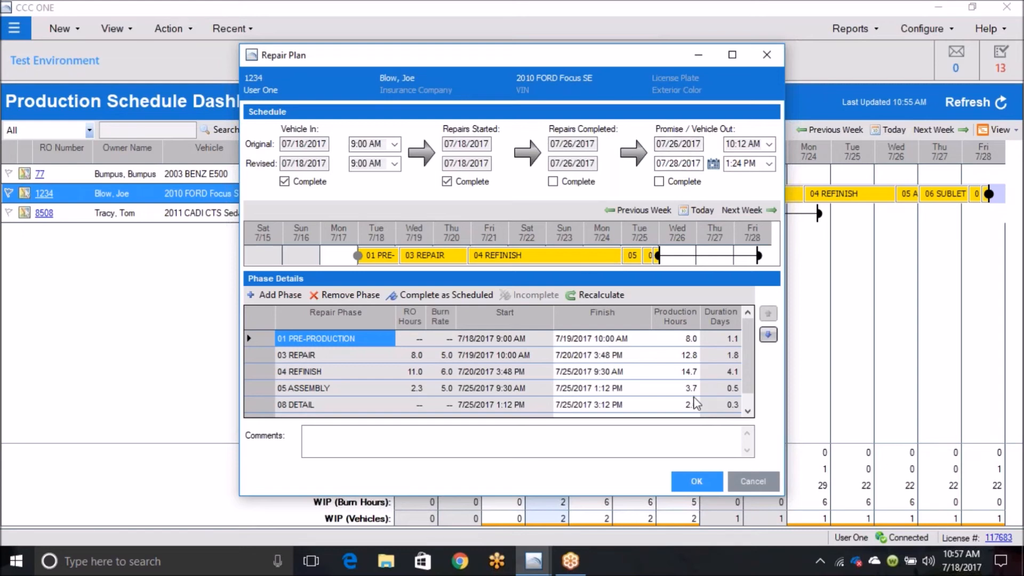
pyautogui.click(699, 482)
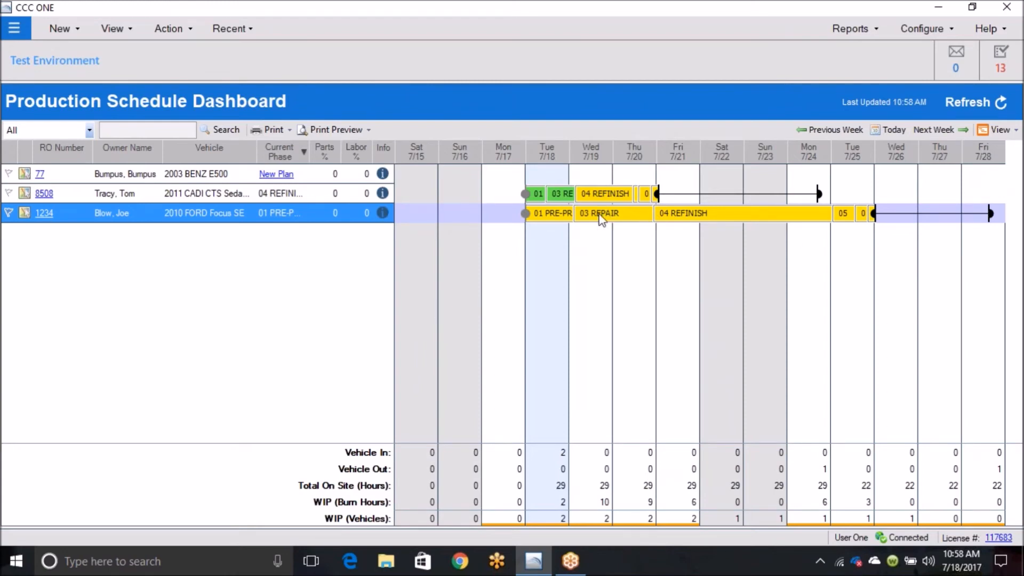
# Step: Shorten the FORD Focus's 03 REPAIR phase to 9.0 production hours and move its Vehicle Out to 07/28/2017 at 12:01 PM
pyautogui.moveTo(654, 213)
pyautogui.mouseDown()
pyautogui.moveTo(913, 213)
pyautogui.moveTo(626, 215)
pyautogui.moveTo(634, 219)
pyautogui.mouseUp()
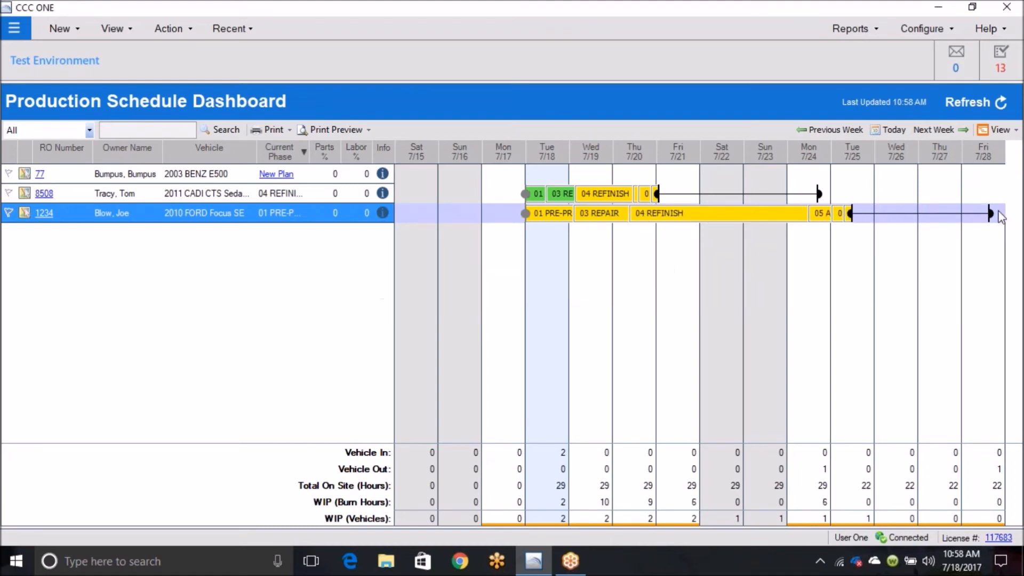
pyautogui.moveTo(991, 217)
pyautogui.moveTo(851, 221)
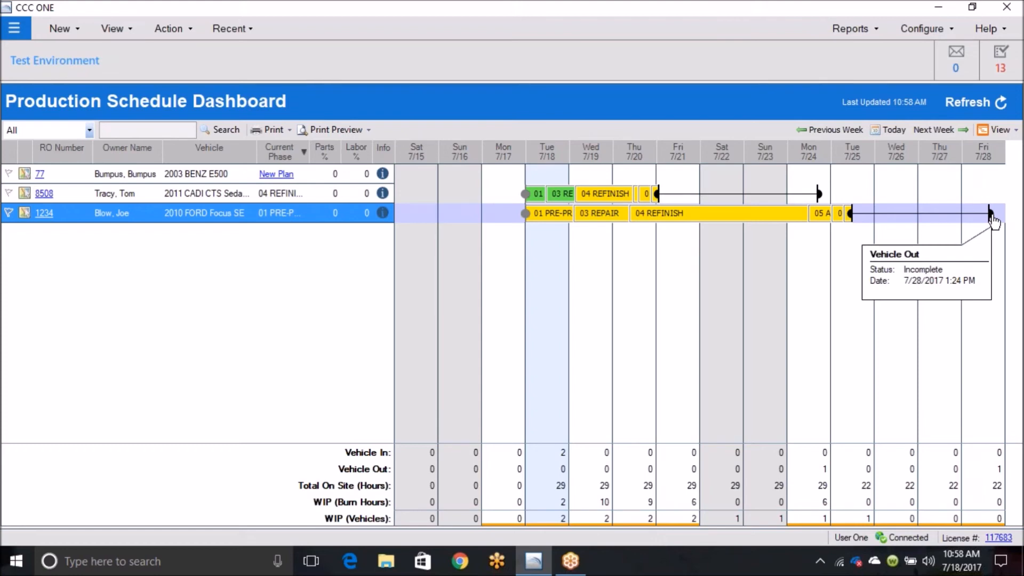
pyautogui.moveTo(991, 220)
pyautogui.mouseDown()
pyautogui.moveTo(955, 220)
pyautogui.moveTo(982, 219)
pyautogui.mouseUp()
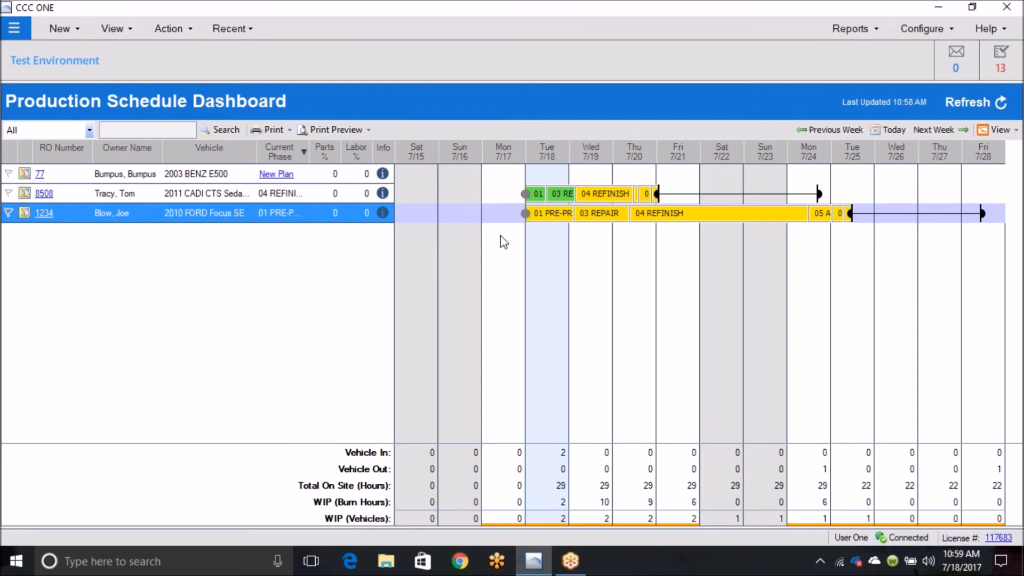
# Step: Extend the FORD Focus's 01 PRE-PRODUCTION phase to end on 7/19/2017 at 3:30 PM
pyautogui.moveTo(576, 219)
pyautogui.moveTo(576, 218); pyautogui.dragTo(611, 219)
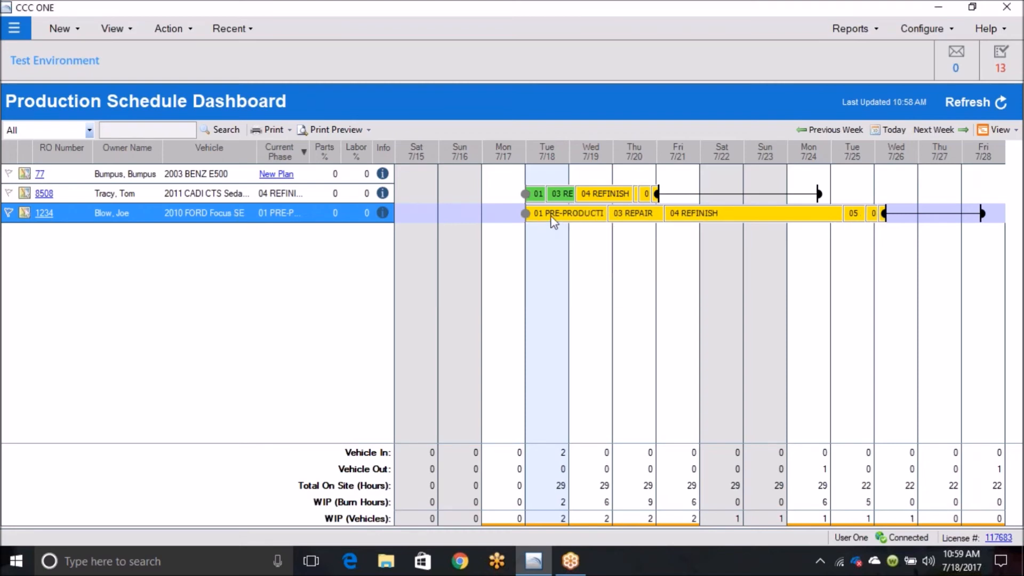
pyautogui.moveTo(611, 215)
pyautogui.moveTo(580, 218)
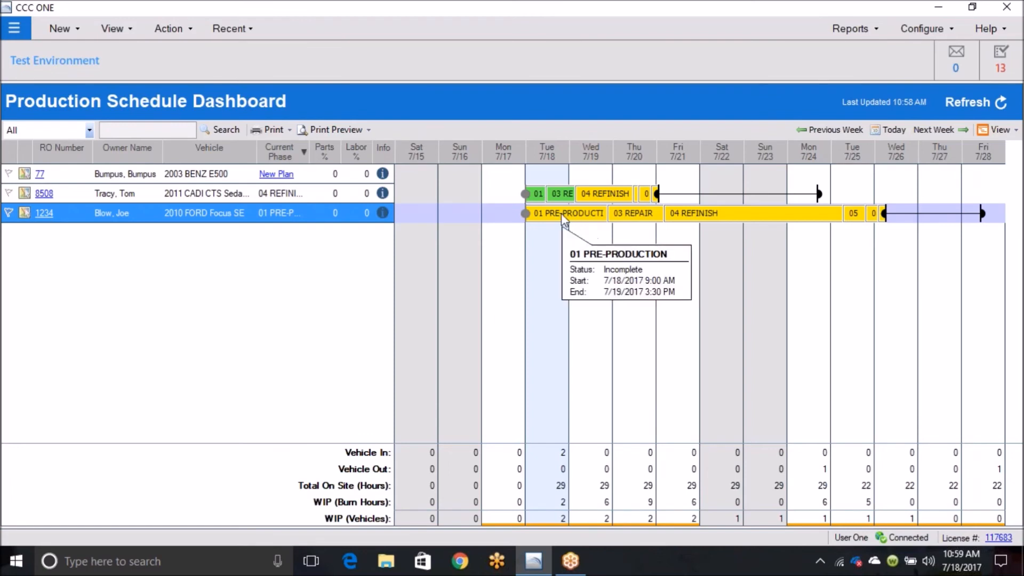
# Step: Remove the 01 PRE-PRODUCTION phase from the FORD Focus's repair plan
pyautogui.doubleClick(561, 213)
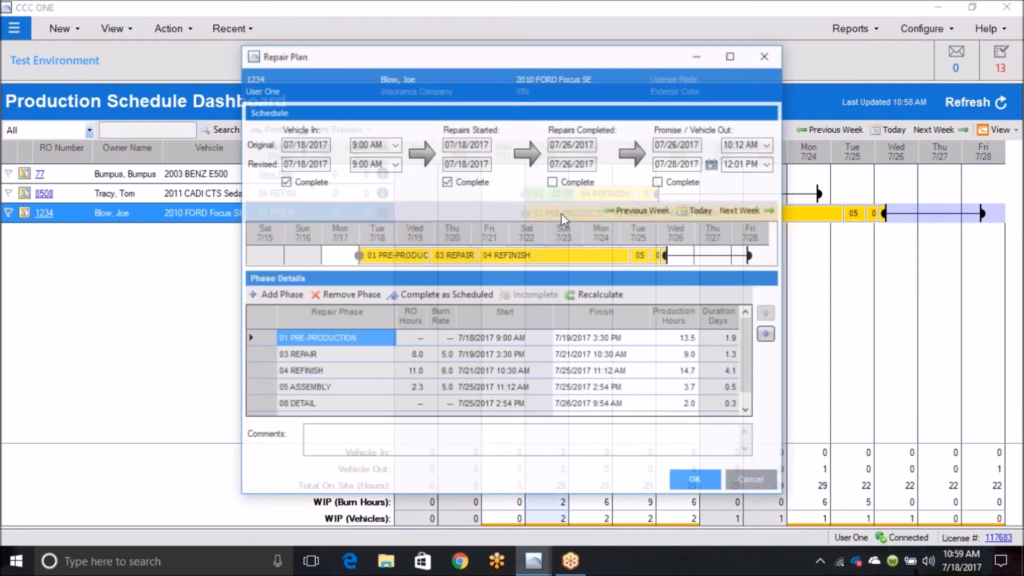
pyautogui.click(299, 163)
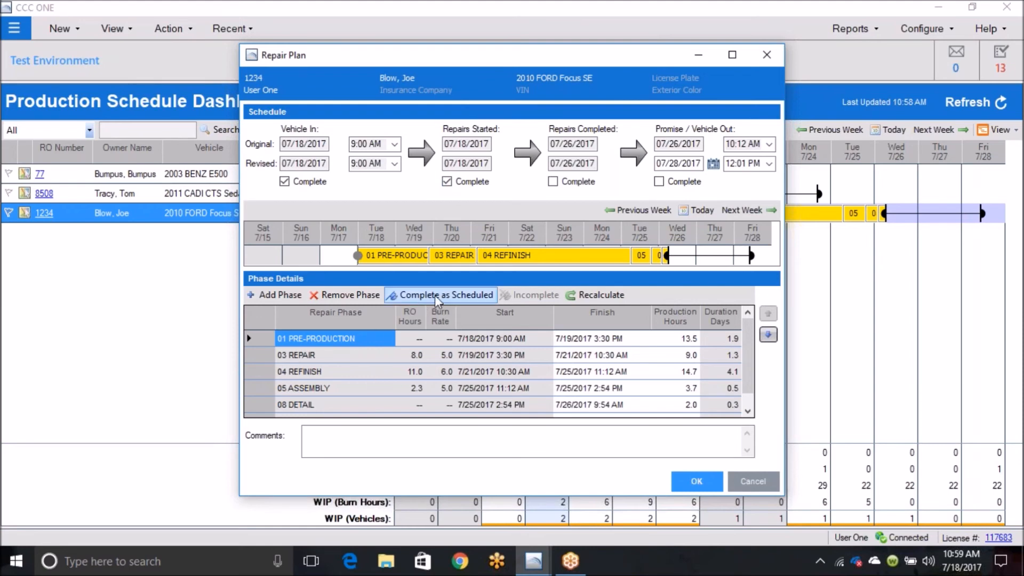
pyautogui.click(352, 294)
# Step: Clear the FORD Focus's Repairs Started completion, set its revised date to 07/19/2017, and save the plan
pyautogui.click(446, 181)
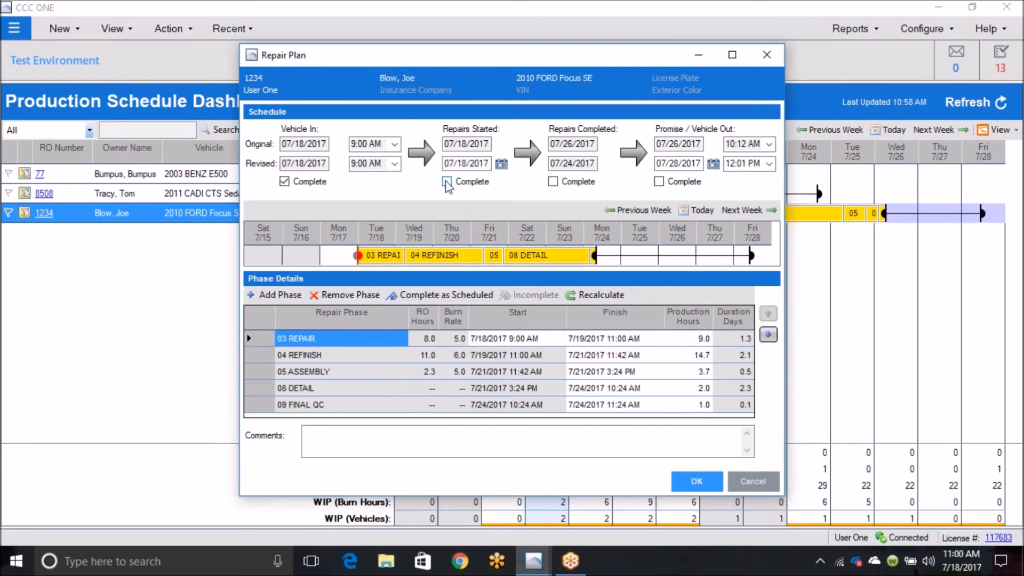
pyautogui.click(501, 163)
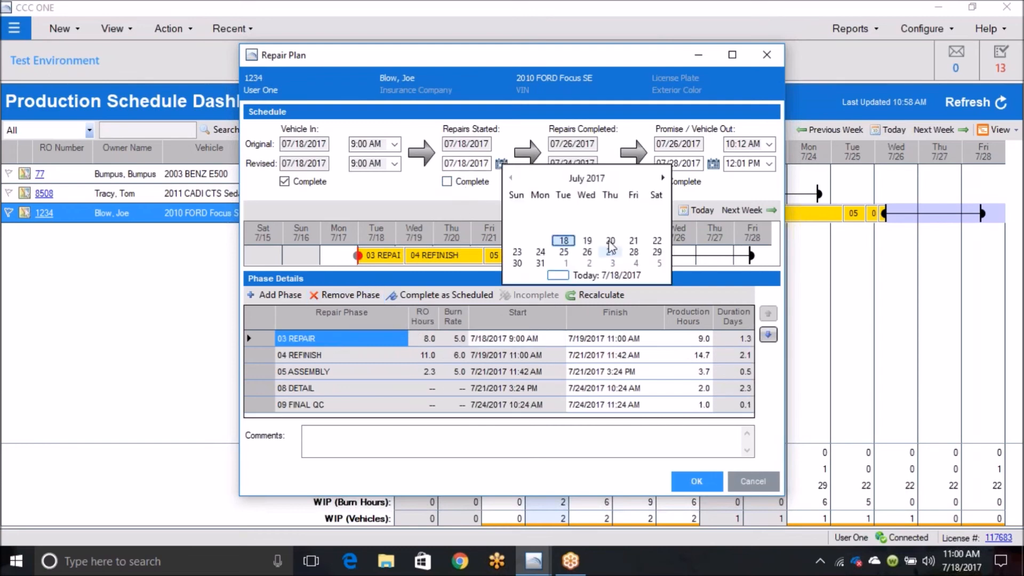
pyautogui.click(588, 241)
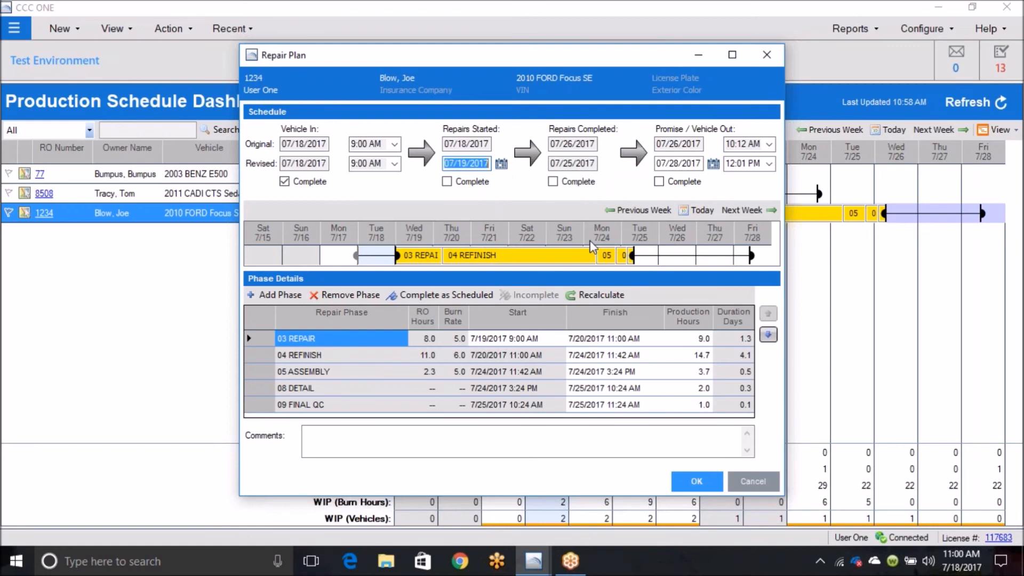
pyautogui.click(695, 482)
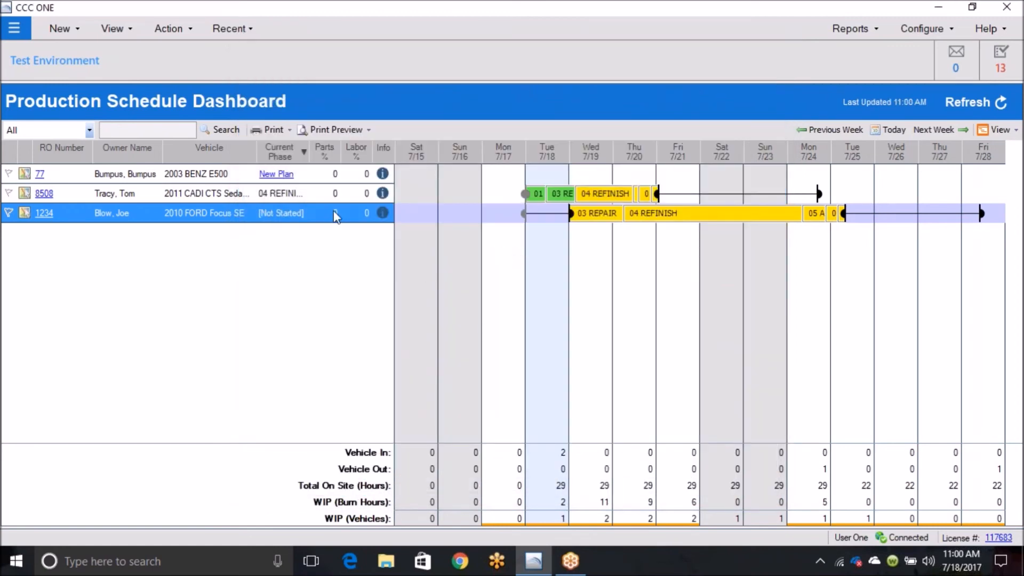
# Step: Mark Repairs Started as complete in the FORD Focus's repair plan
pyautogui.doubleClick(549, 215)
pyautogui.click(447, 181)
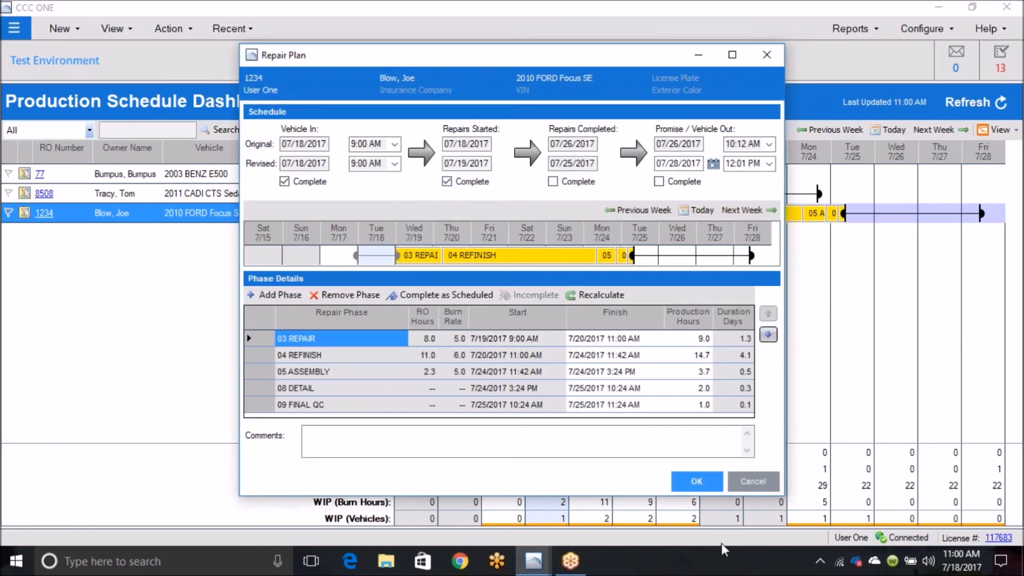
pyautogui.click(695, 482)
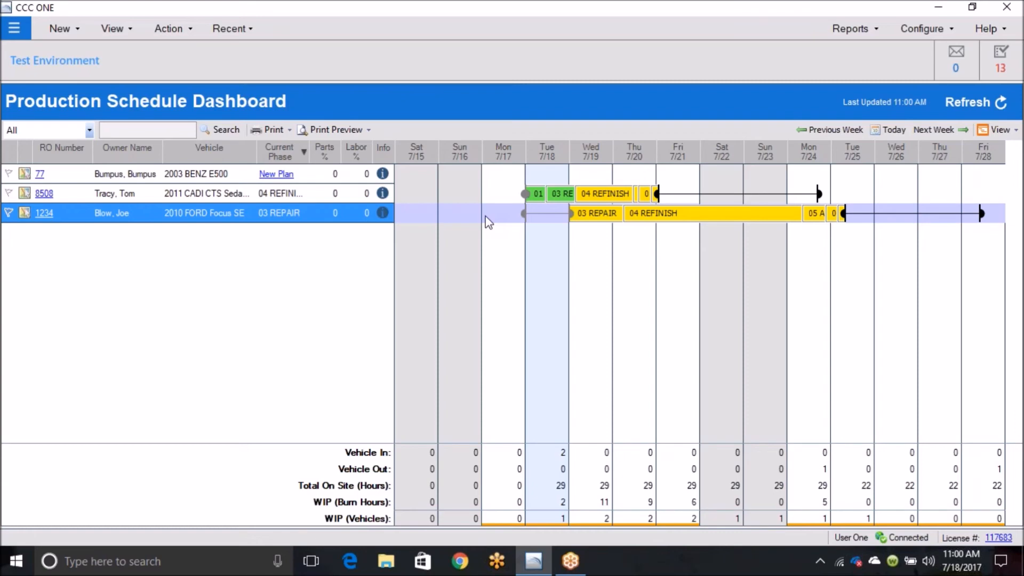
pyautogui.moveTo(523, 213)
pyautogui.moveTo(572, 213)
pyautogui.click(310, 197)
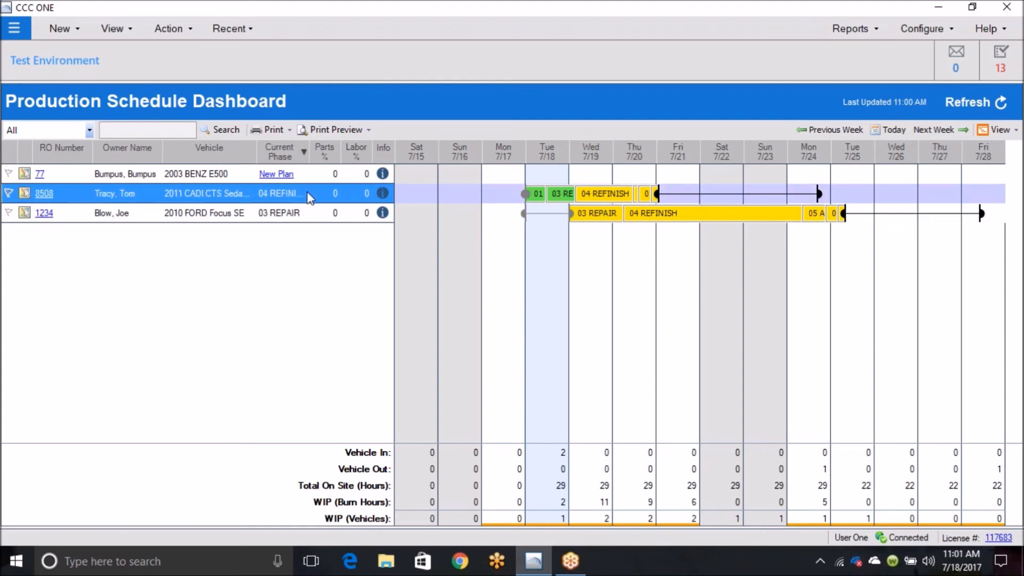
pyautogui.click(304, 146)
pyautogui.click(281, 147)
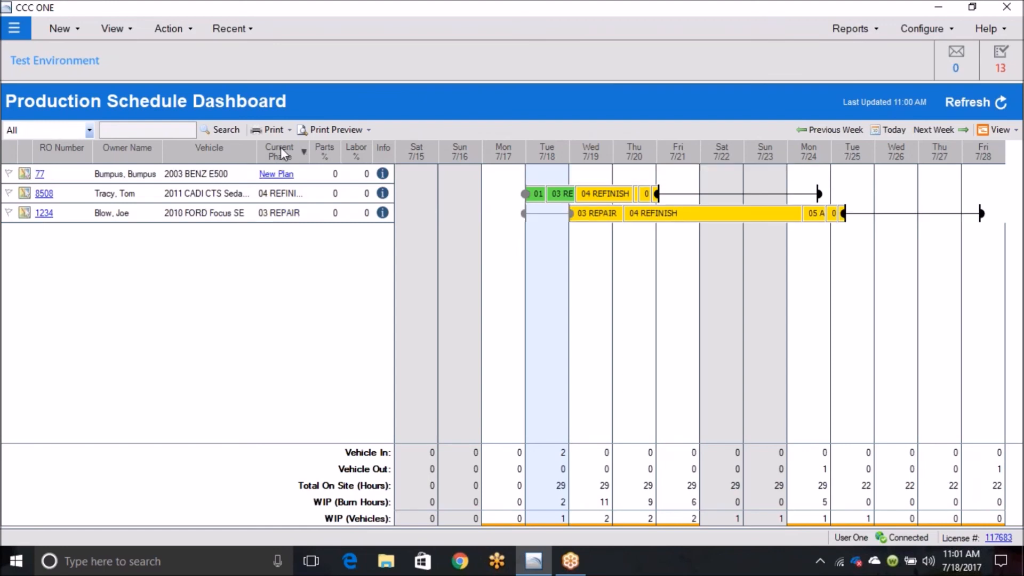
# Step: Add the comment Alignment to the 2011 CADI CTS's repair plan and save it
pyautogui.click(302, 195)
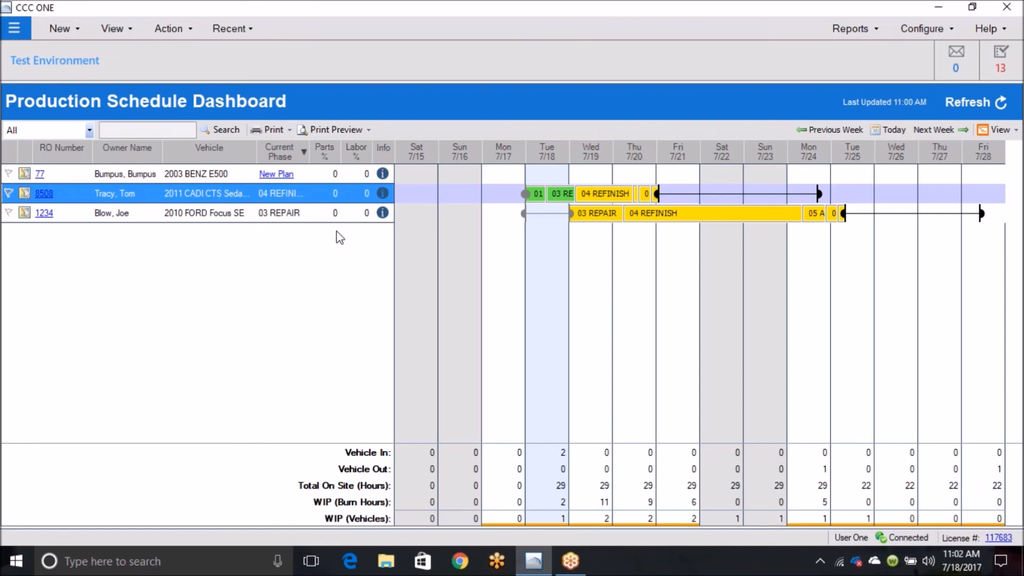
pyautogui.doubleClick(321, 200)
pyautogui.doubleClick(320, 199)
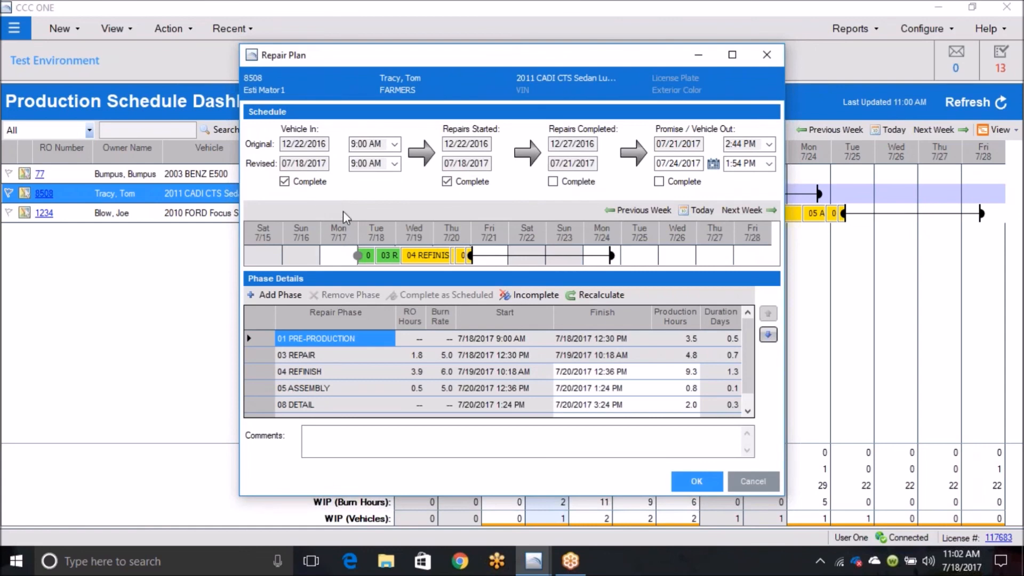
pyautogui.click(312, 435)
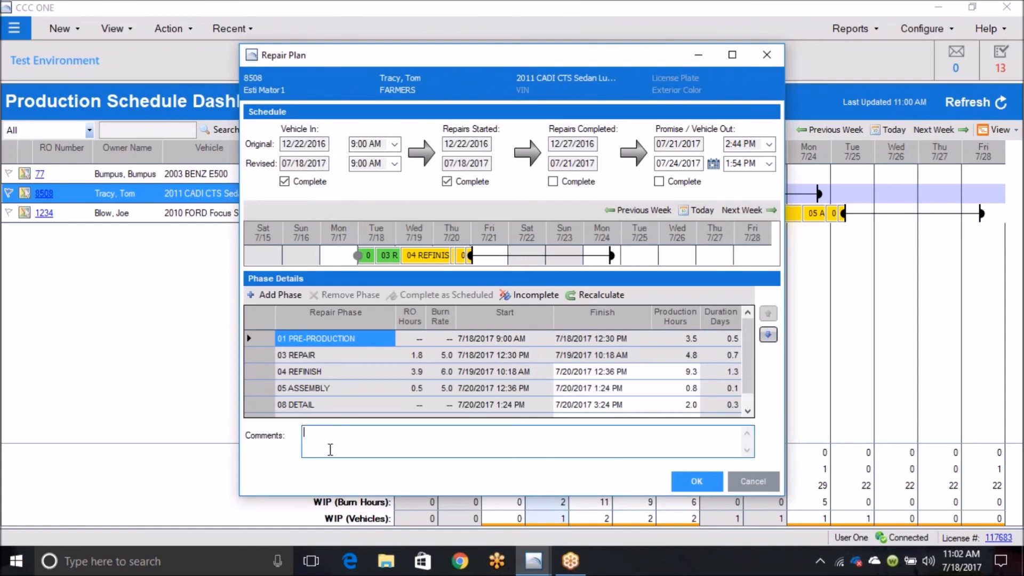
pyautogui.write('Windshield')
pyautogui.press('BackSpace')
pyautogui.press('BackSpace')
pyautogui.press('BackSpace')
pyautogui.press('BackSpace')
pyautogui.press('BackSpace')
pyautogui.press('BackSpace')
pyautogui.press('BackSpace')
pyautogui.press('BackSpace')
pyautogui.press('BackSpace')
pyautogui.press('BackSpace')
pyautogui.write('Alignment')
pyautogui.click(695, 481)
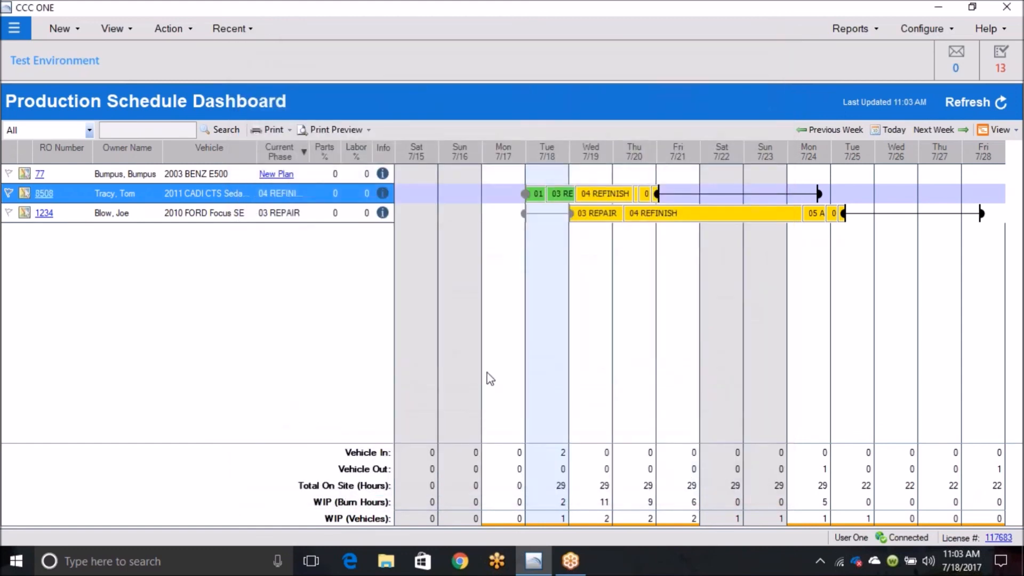
# Step: Preview the ungrouped production schedule report for printing, and return to the dashboard
pyautogui.click(361, 129)
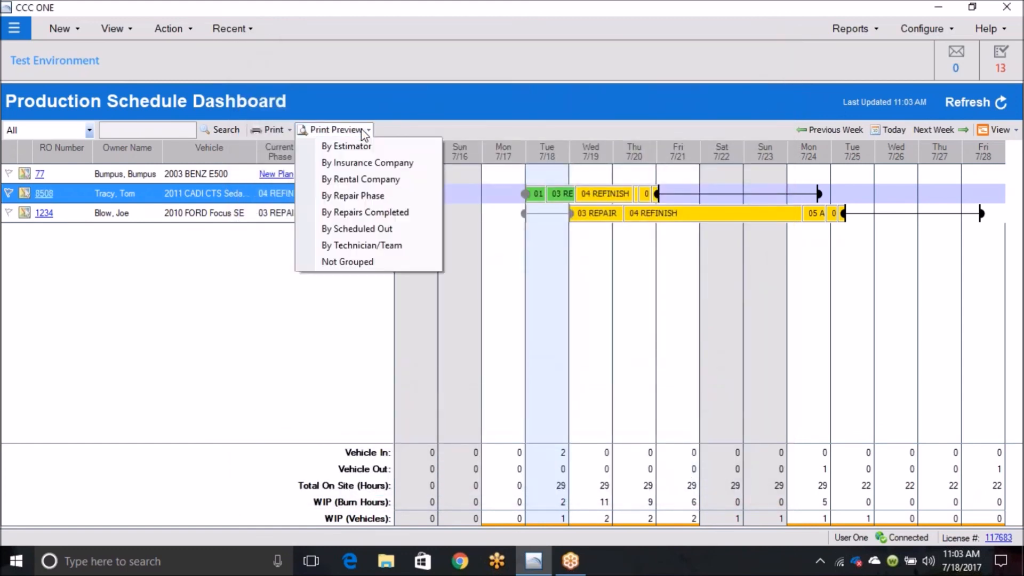
pyautogui.click(348, 261)
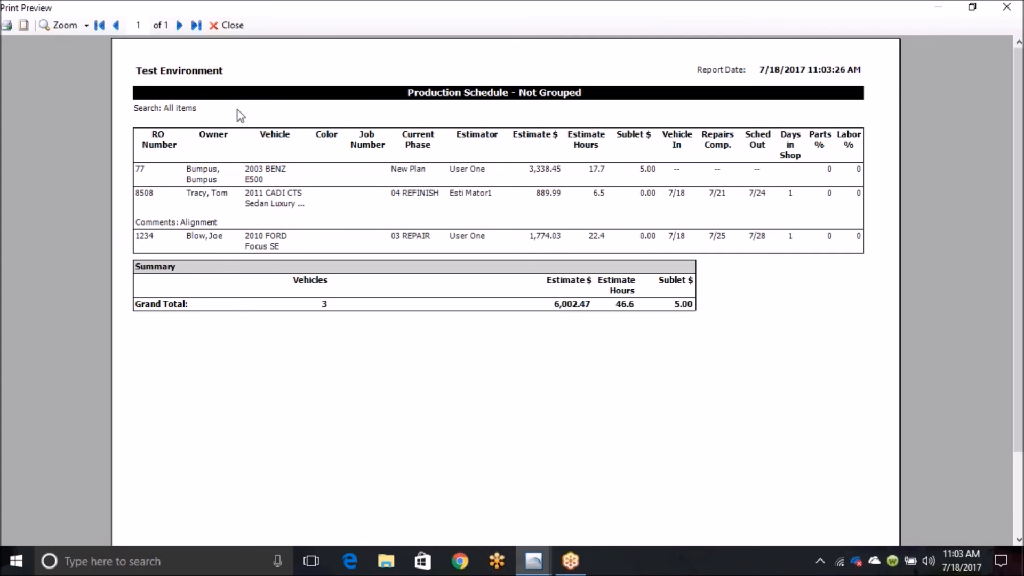
pyautogui.click(233, 25)
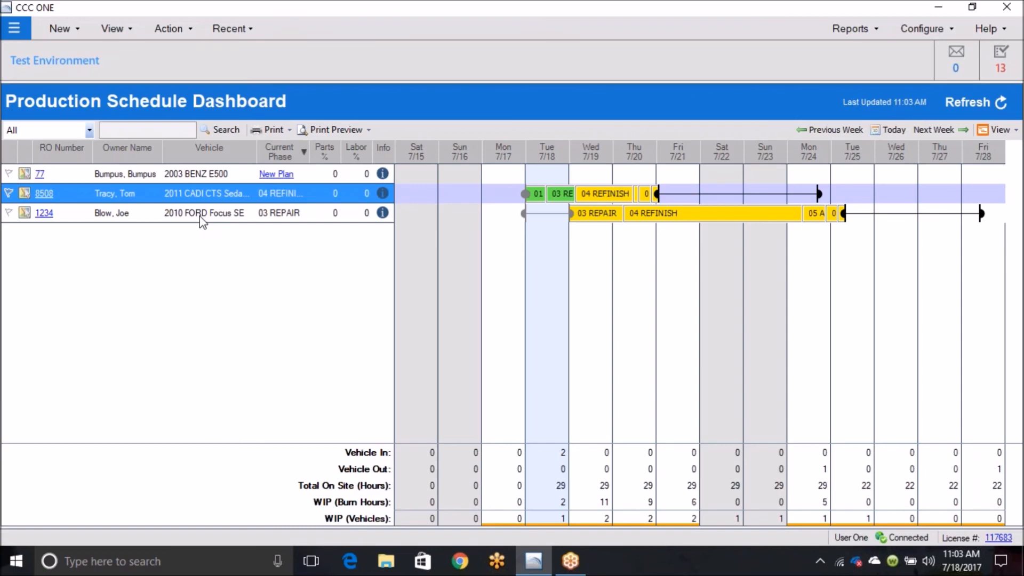
pyautogui.click(806, 18)
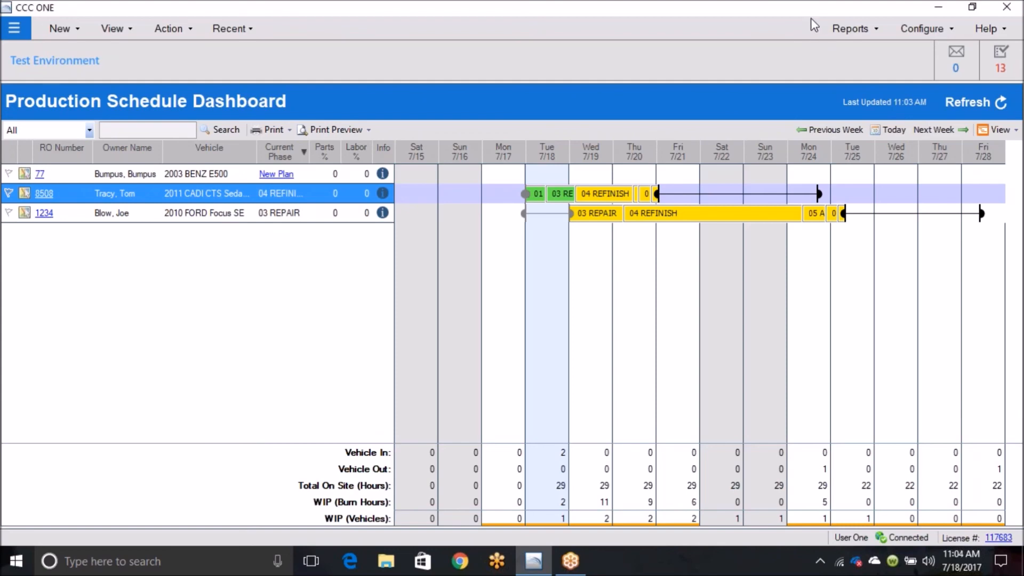